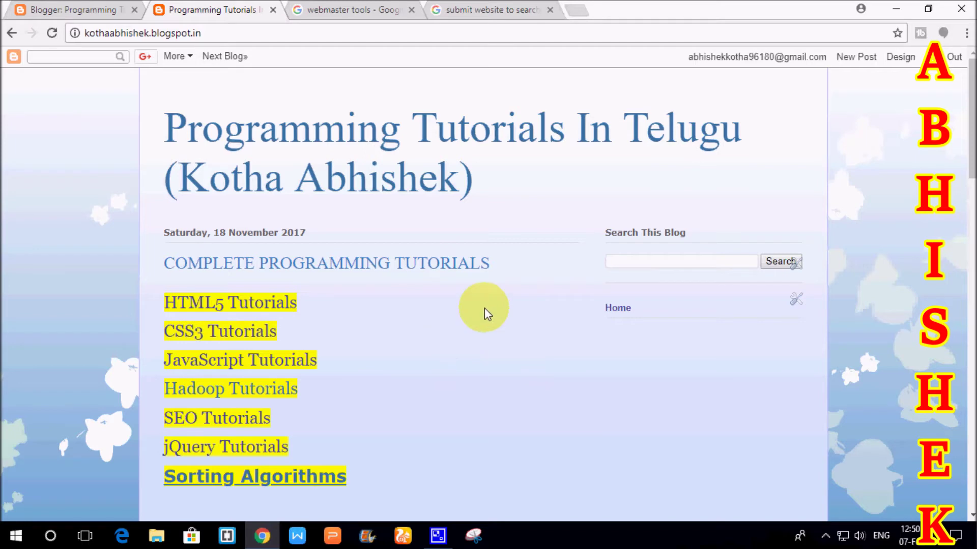
- Open the Google Webmasters result from the 'webmaster tools' search results
click(364, 7)
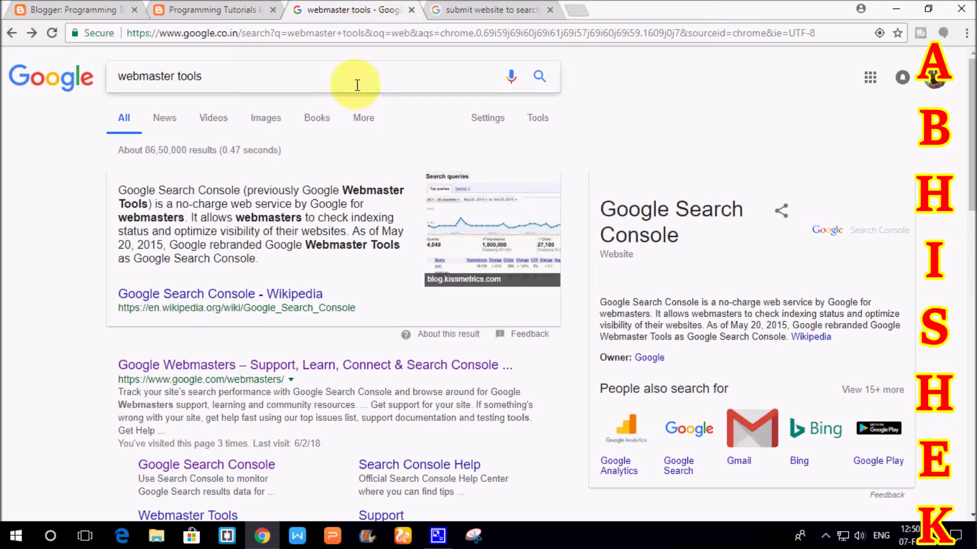
drag(234, 75, 102, 79)
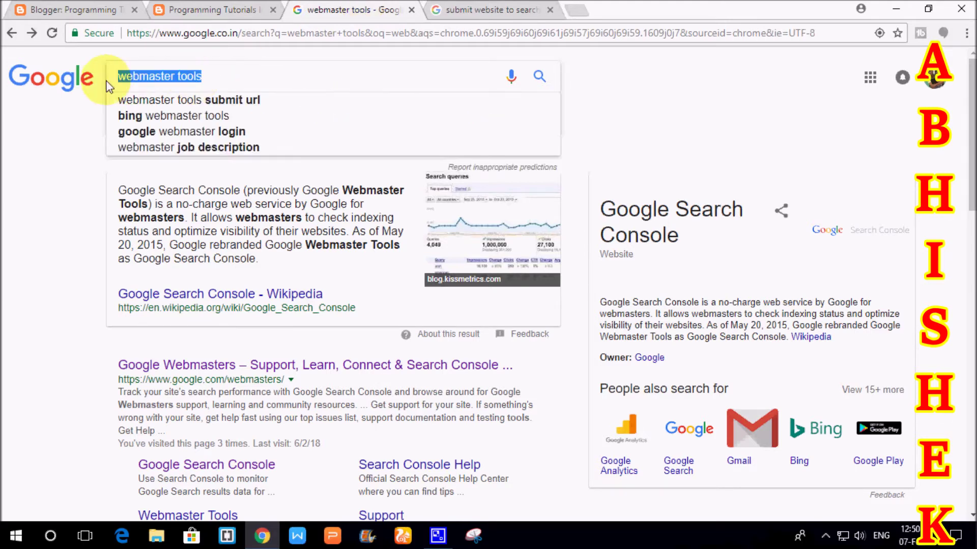
click(255, 75)
scroll(590, 97, down, 3)
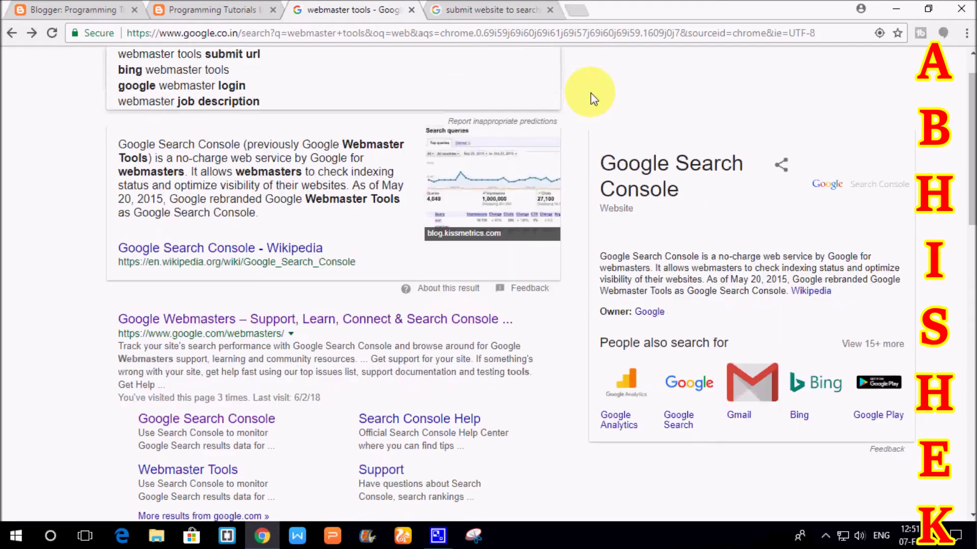
click(356, 224)
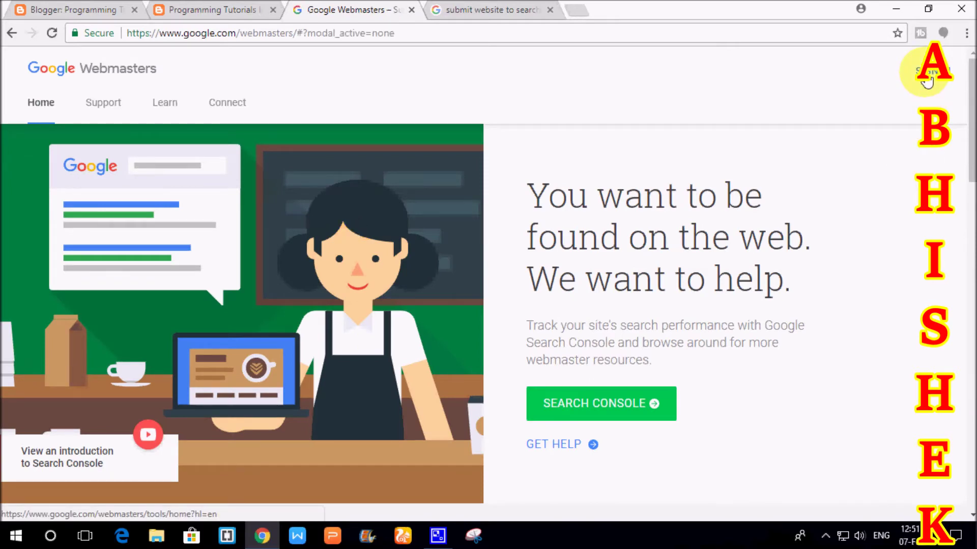
- Sign in to Search Console Home and look through the existing blogspot properties
click(927, 79)
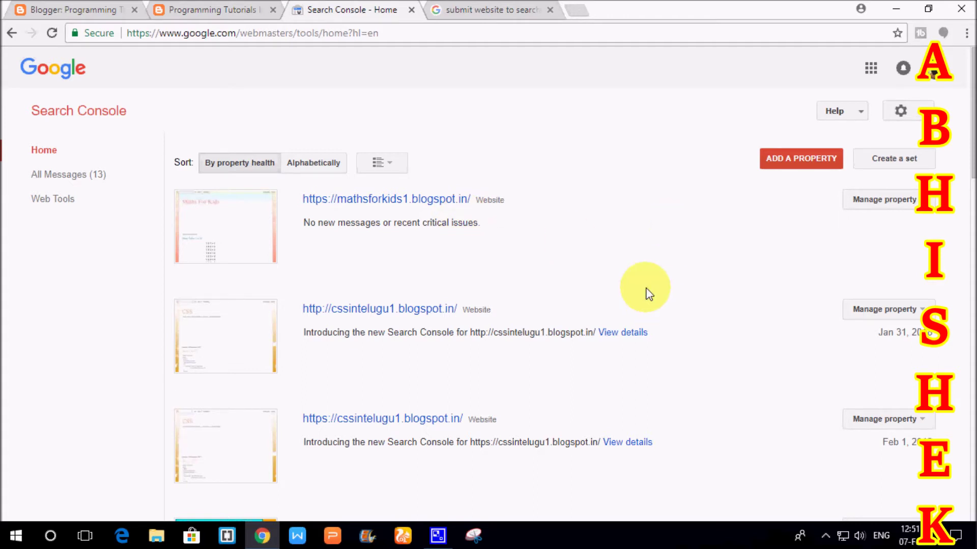
scroll(649, 294, down, 17)
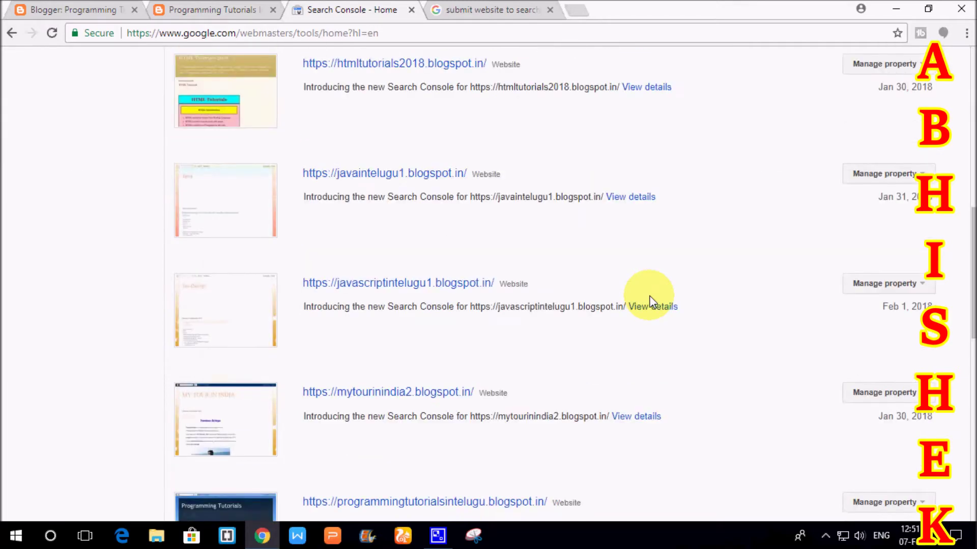
scroll(650, 301, down, 7)
scroll(651, 303, up, 8)
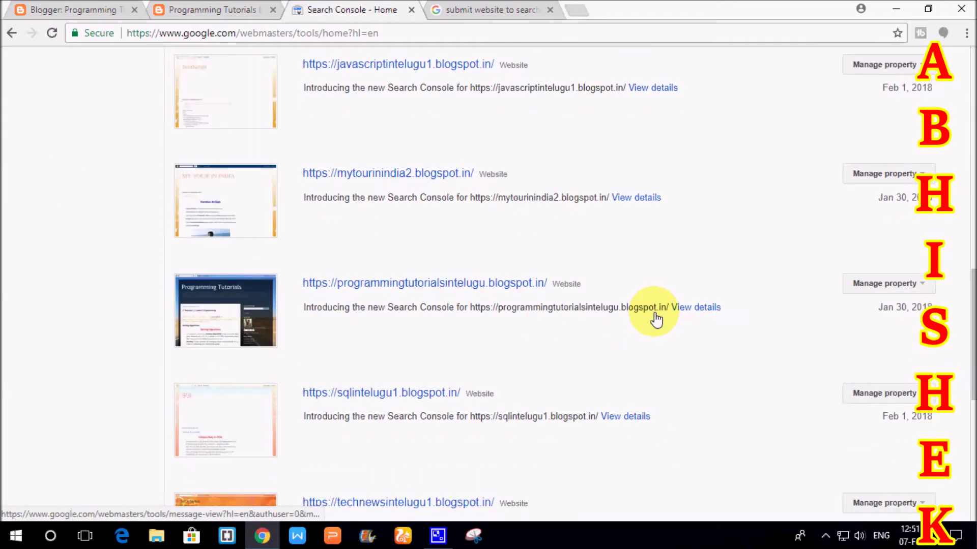
scroll(656, 319, up, 15)
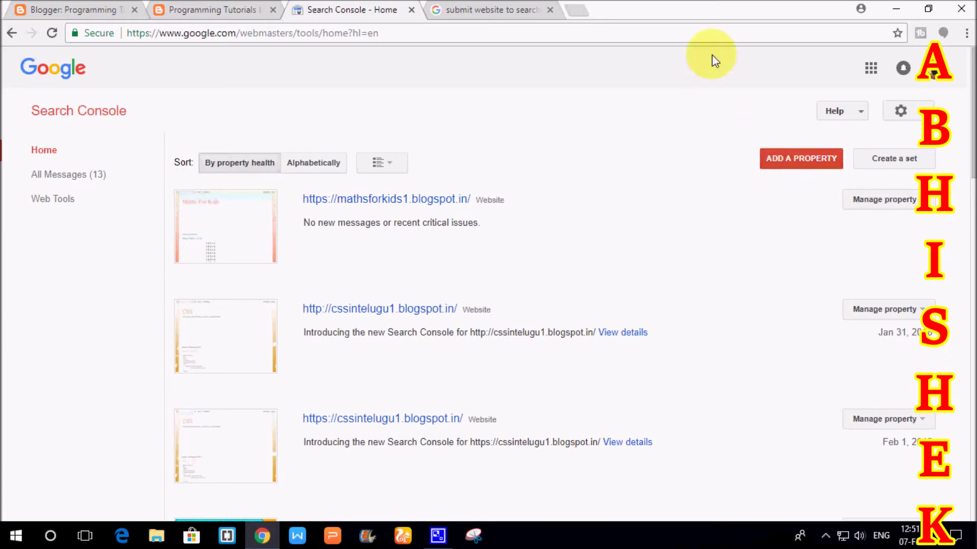
- Start adding a new Search Console property, keeping Website as the property type
click(801, 159)
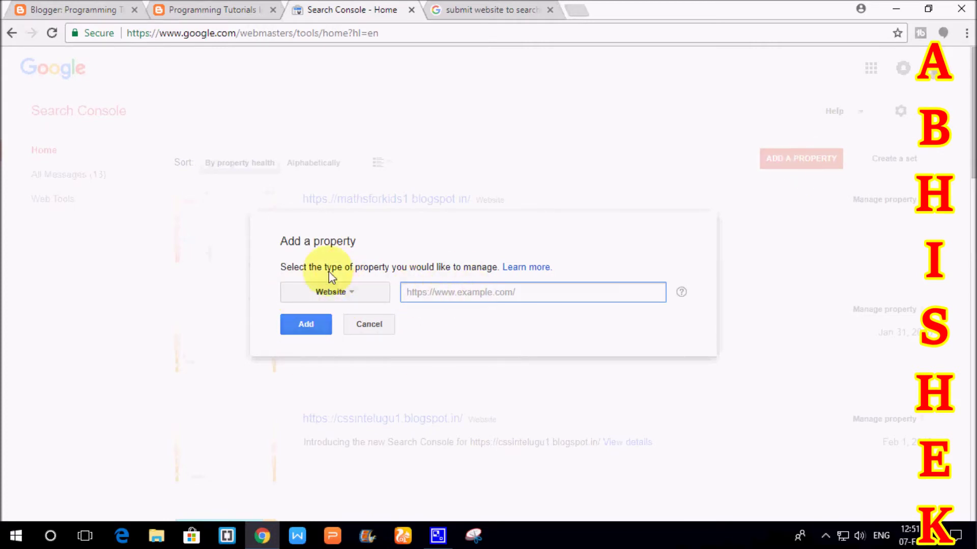
drag(293, 240, 323, 217)
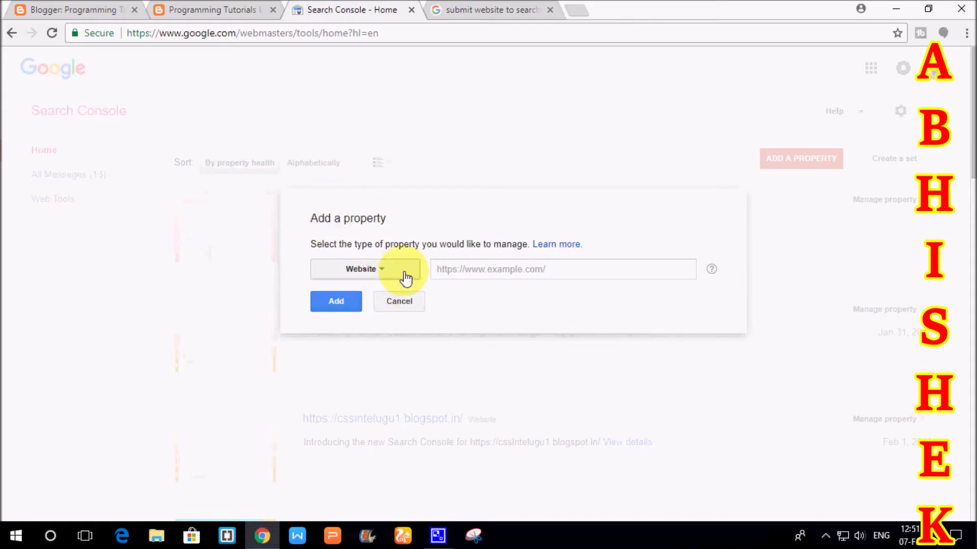
click(406, 277)
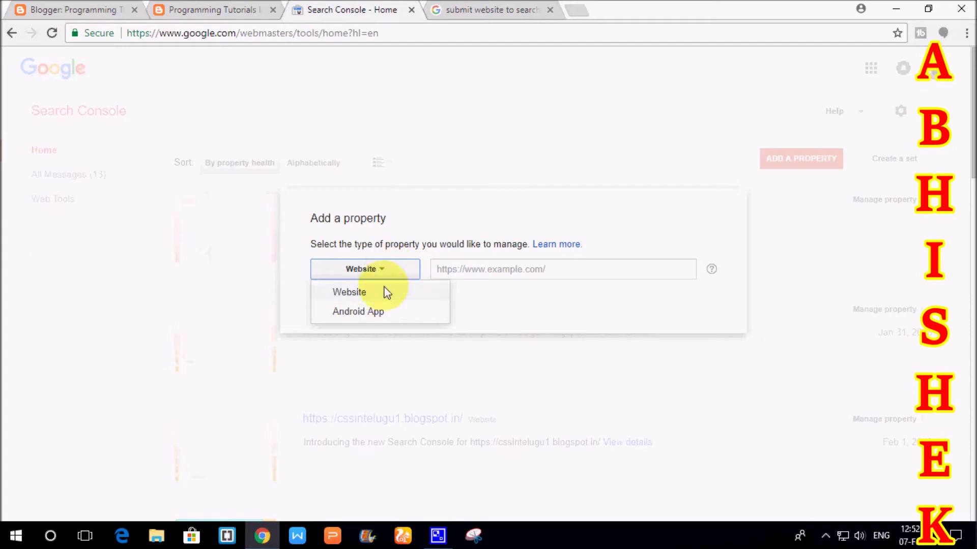
click(386, 290)
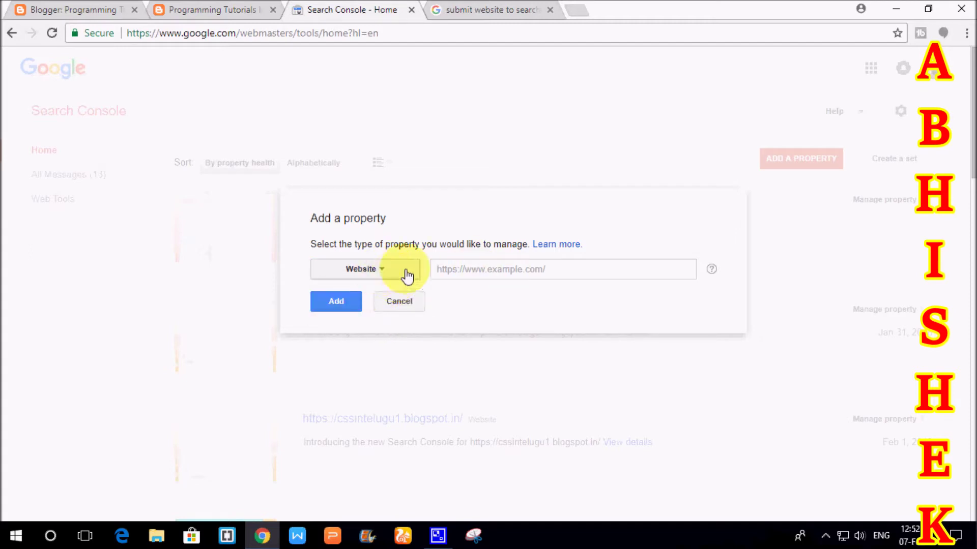
click(494, 269)
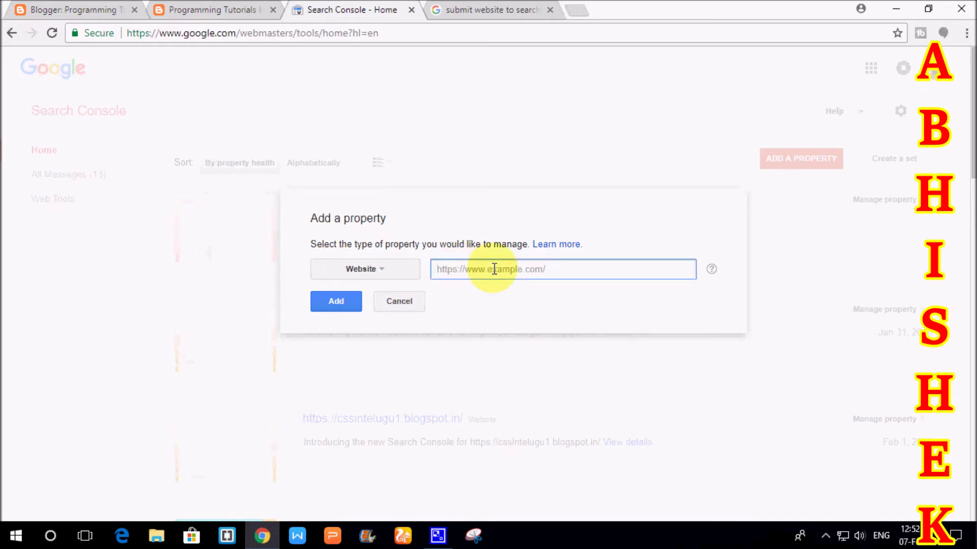
- Copy the blog's blogspot address from its tab and submit it as the new property
click(193, 9)
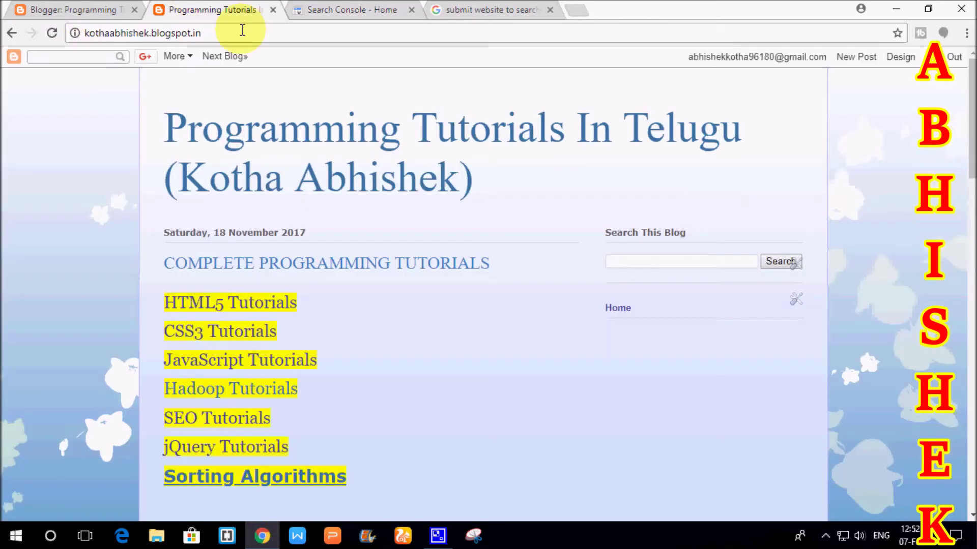
click(243, 34)
key(ctrl+c)
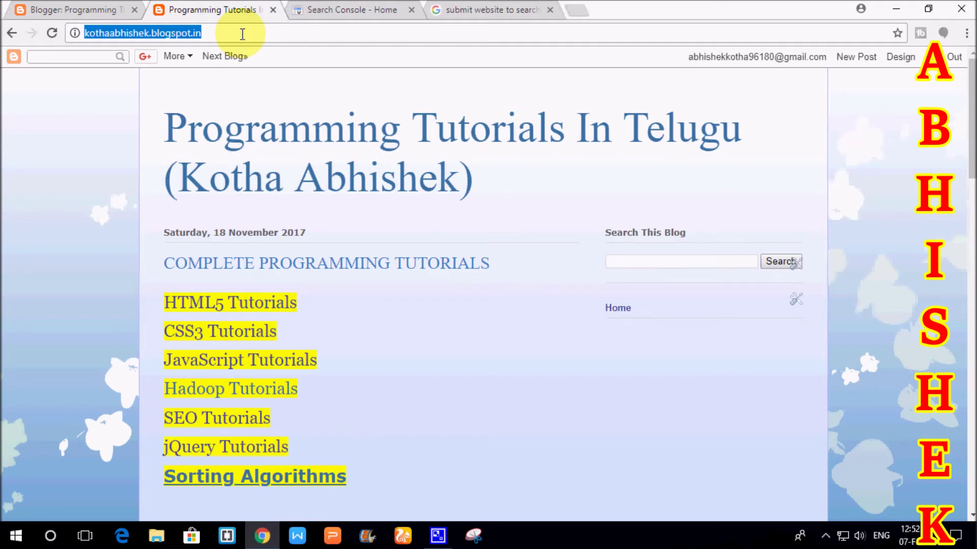
click(338, 8)
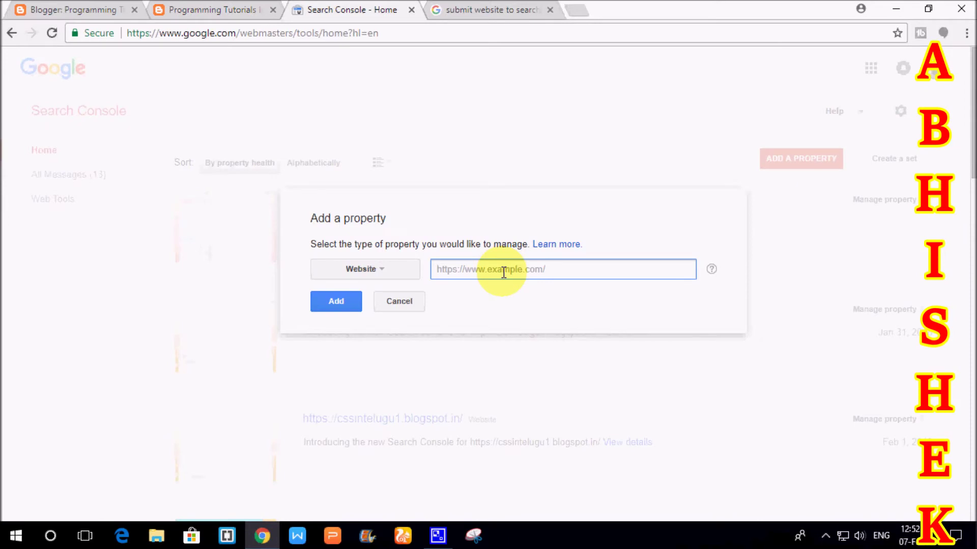
key(ctrl+v)
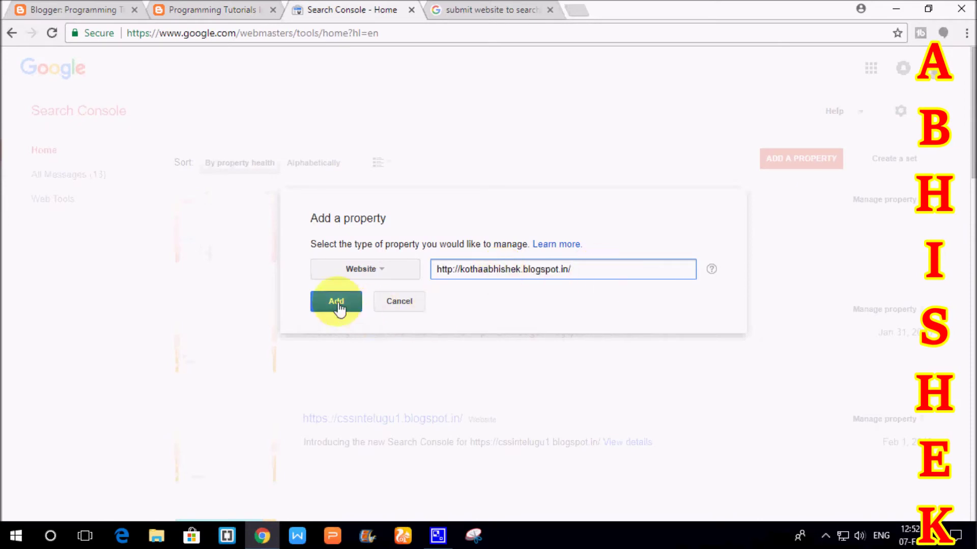
click(338, 304)
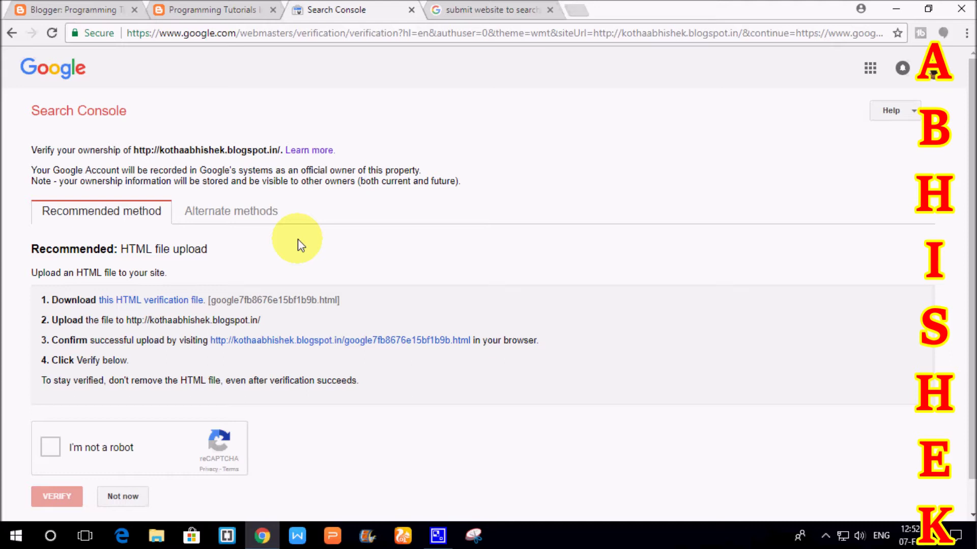
- Review the alternate verification methods, then download the recommended HTML verification file
click(209, 213)
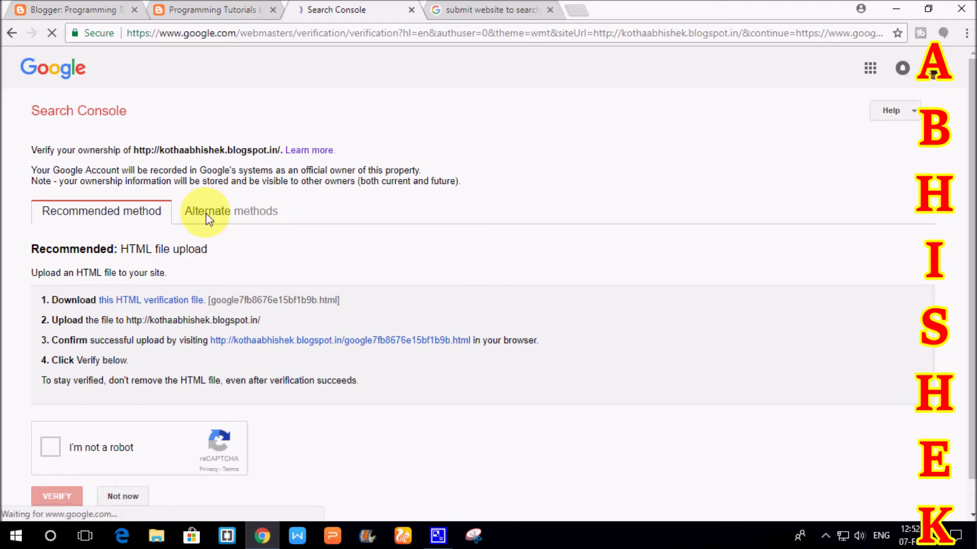
click(105, 214)
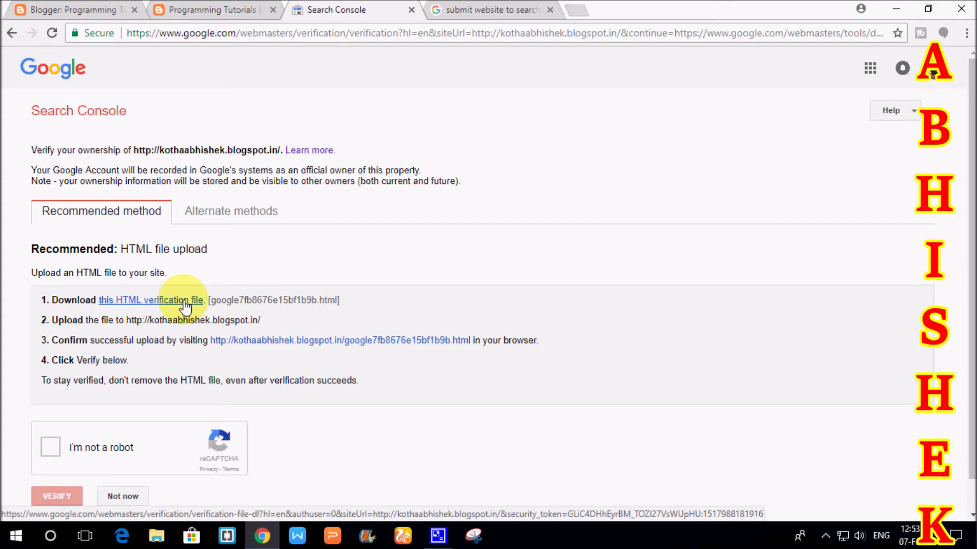
click(186, 304)
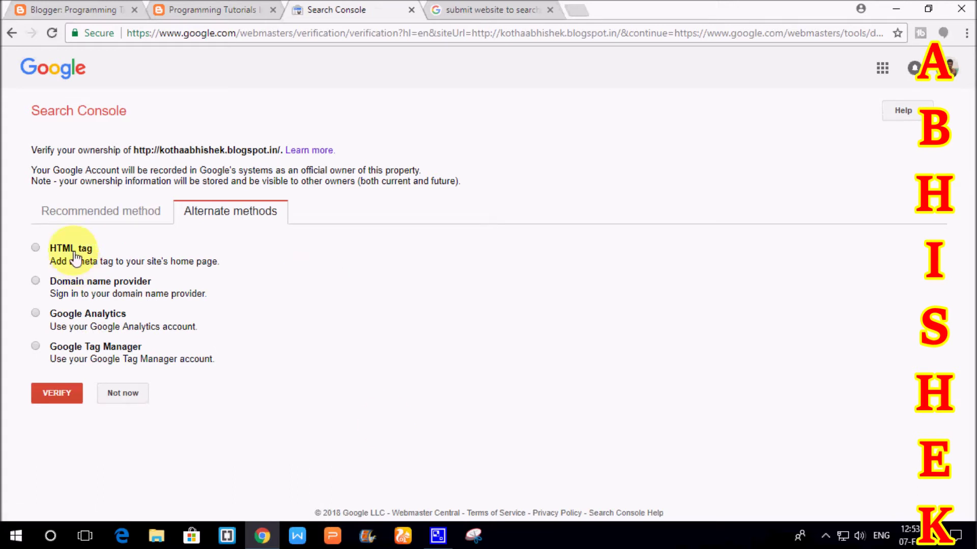
- Choose HTML tag verification, copy the google-site-verification meta tag, and go to Blogger
click(34, 248)
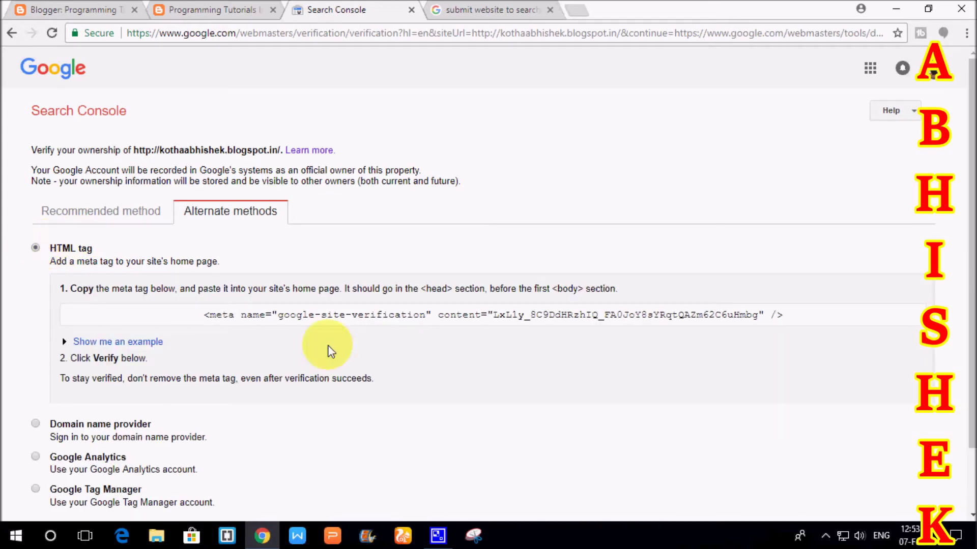
click(743, 318)
drag(742, 318, 172, 318)
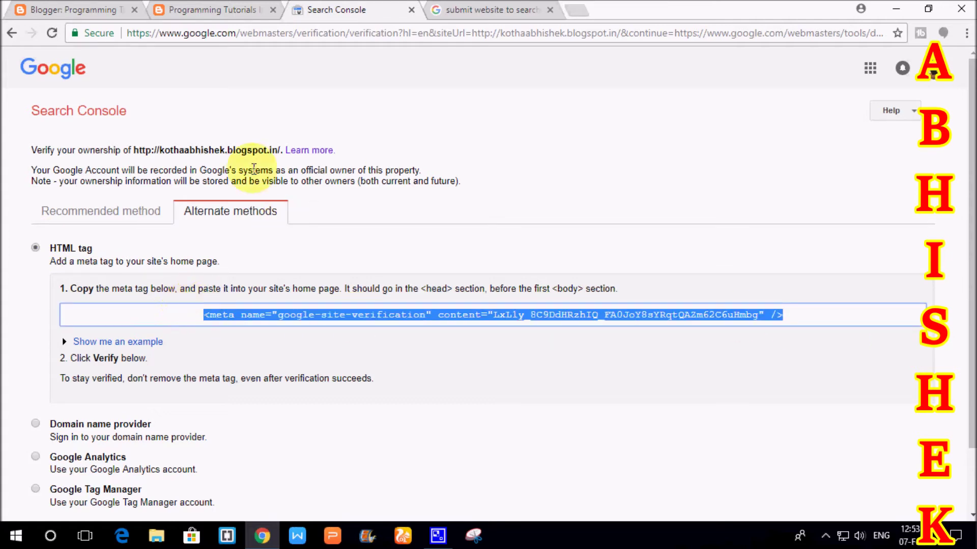
click(549, 198)
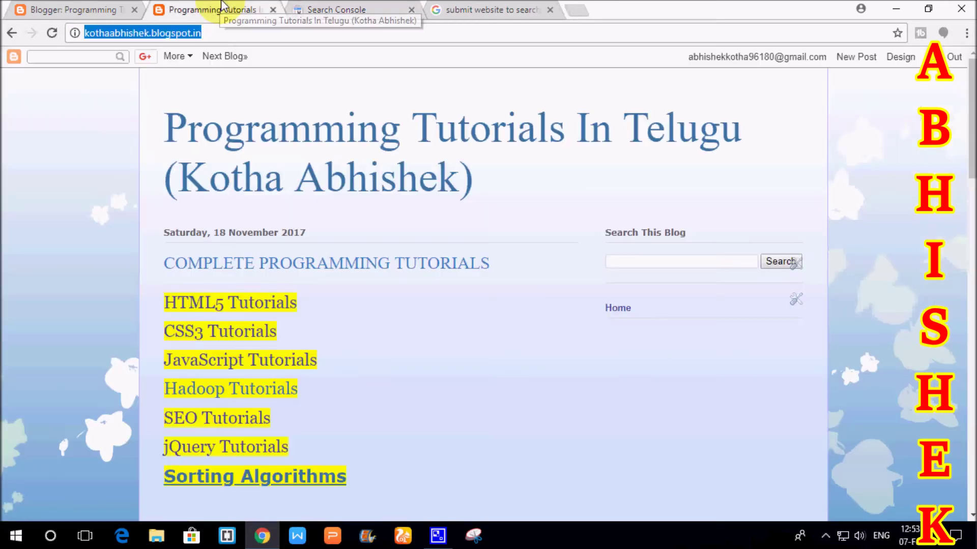
click(224, 10)
click(90, 6)
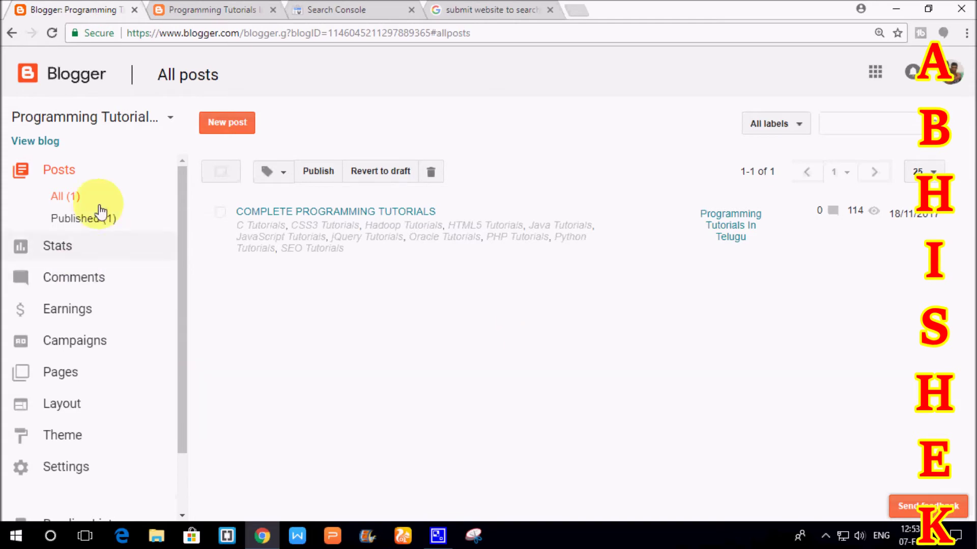
- Go through Layout to the blog's Theme page, down to the Edit HTML option
click(120, 414)
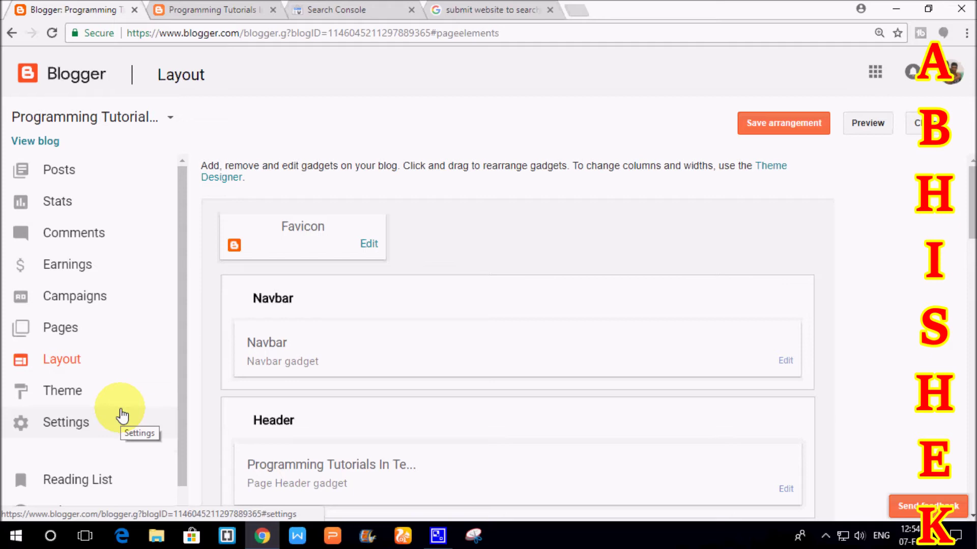
click(141, 403)
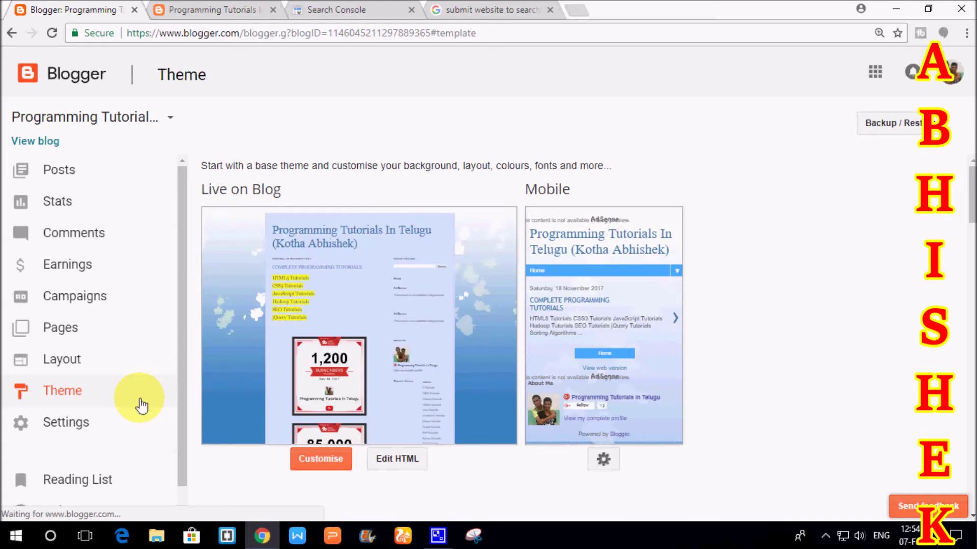
scroll(415, 359, down, 3)
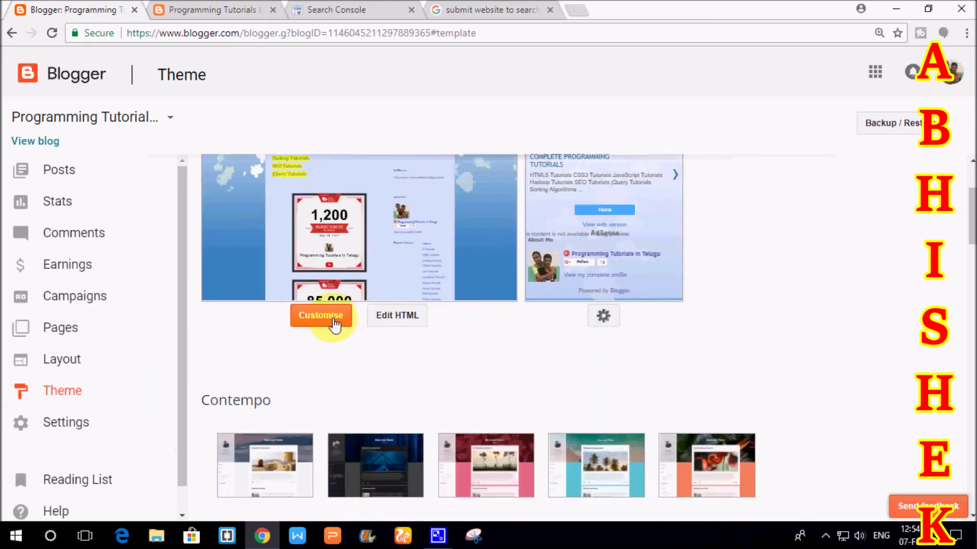
- Open the theme's HTML editor and locate the <head> section of the code
click(416, 326)
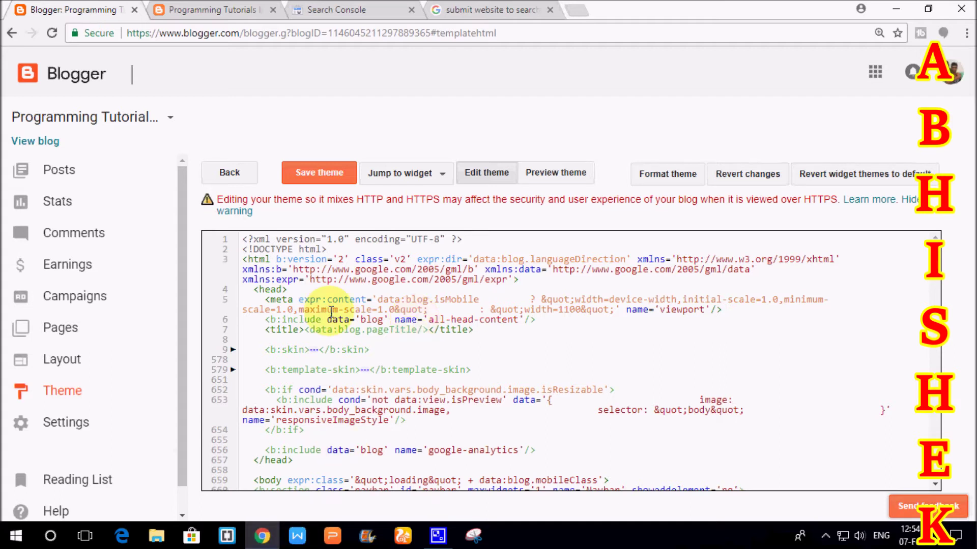
click(254, 290)
drag(288, 292, 813, 365)
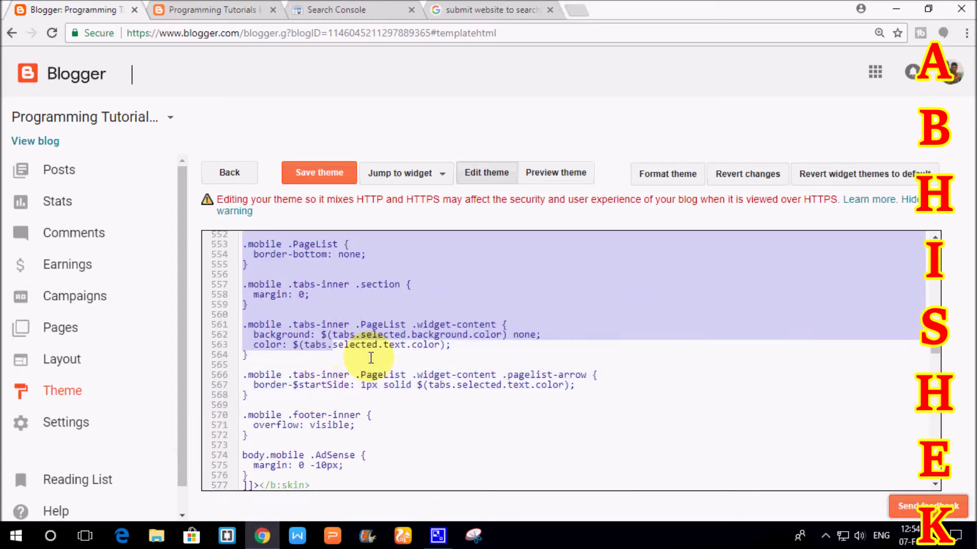
scroll(812, 365, up, 10)
drag(940, 348, 931, 233)
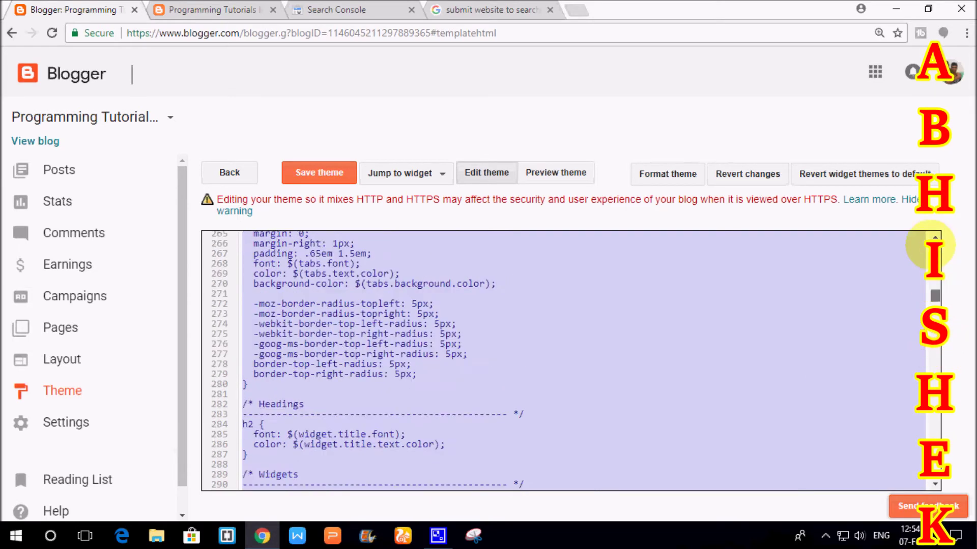
click(405, 256)
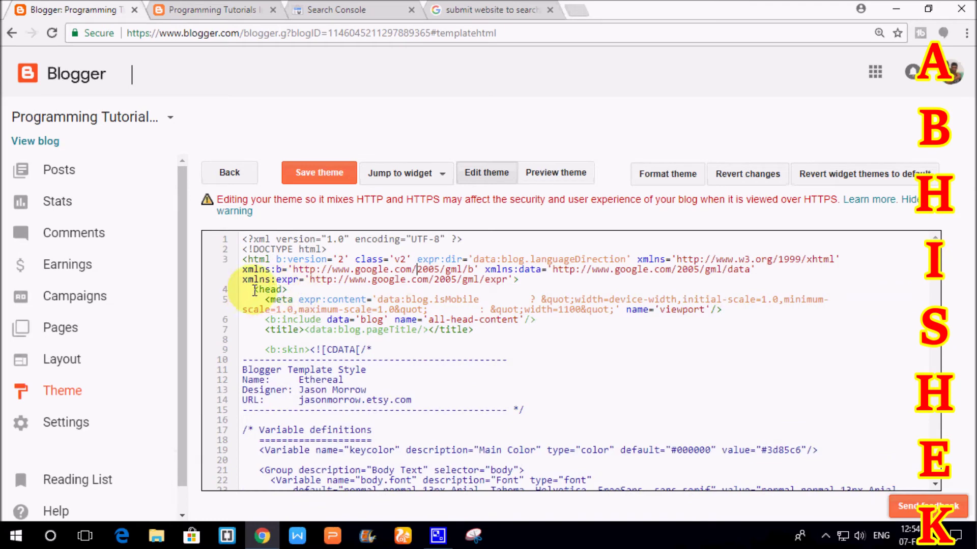
drag(253, 289, 426, 371)
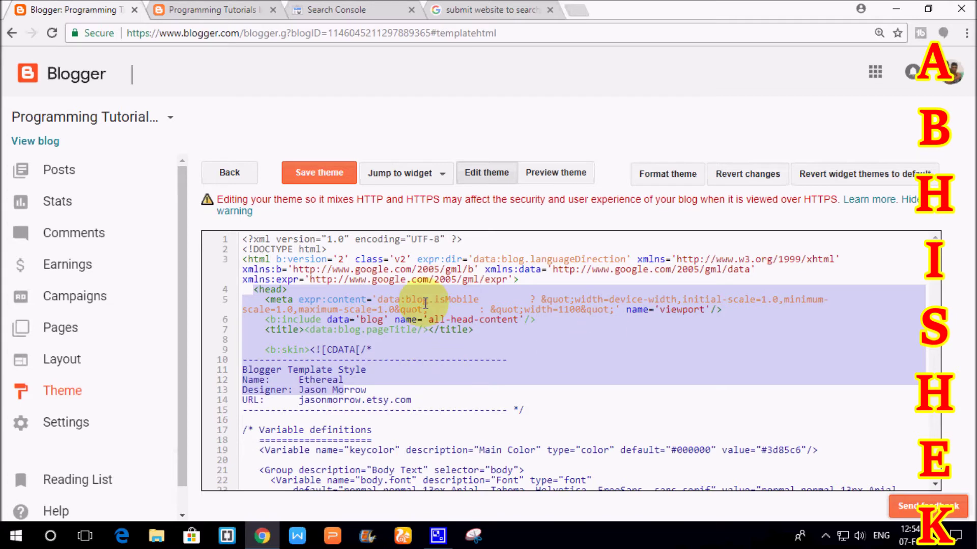
- Paste the verification meta tag on a new line after <head>, save the theme, and return to Search Console
click(399, 294)
key(Return)
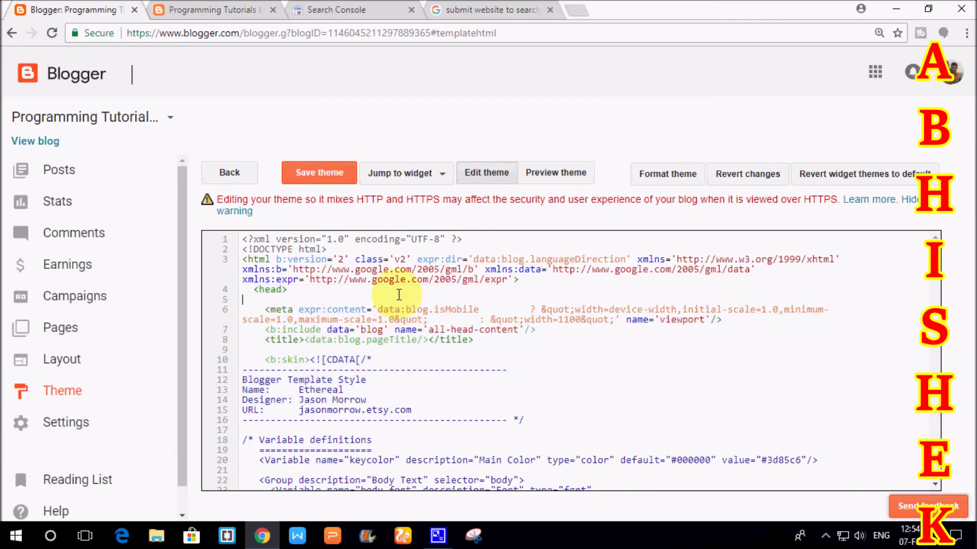
text(<meta name="google-site-verification" content="LxL1y_8C9DdHRzhIQ_FA0JoY8sYRqtQAzm62C6uHmbg" />)
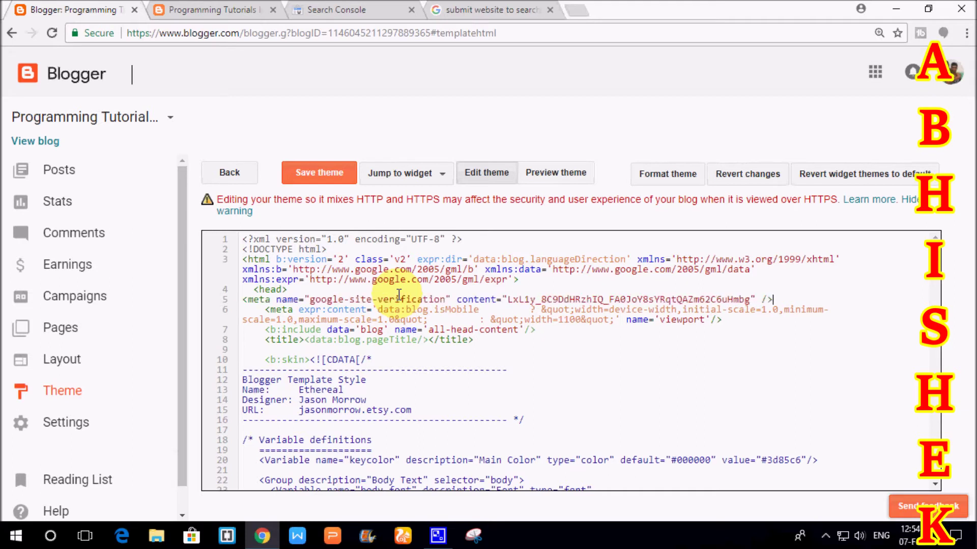
click(242, 299)
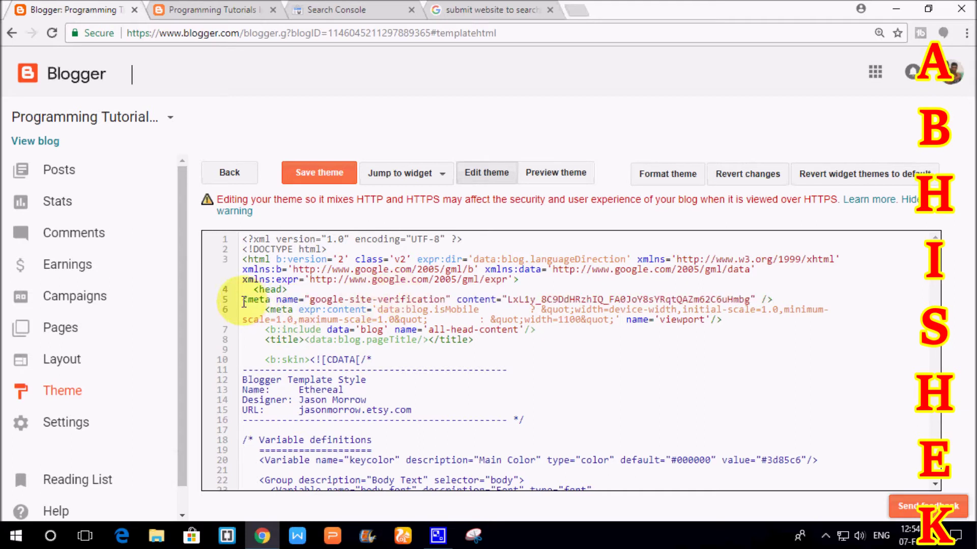
drag(278, 303, 774, 297)
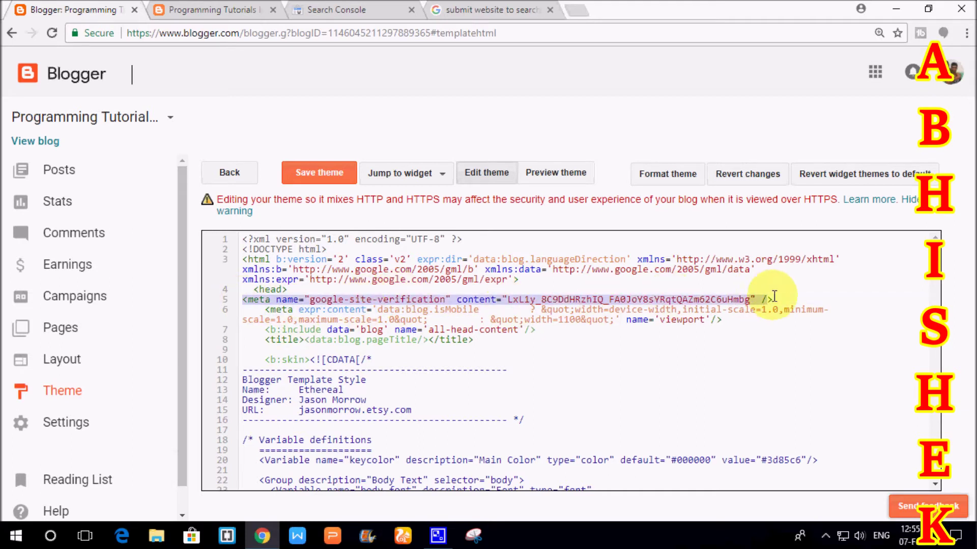
click(748, 349)
click(325, 177)
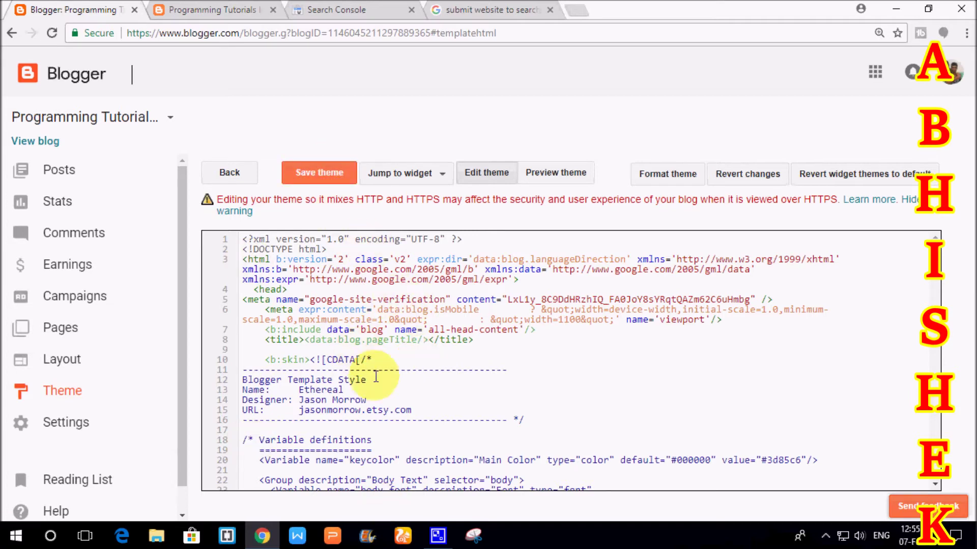
click(356, 7)
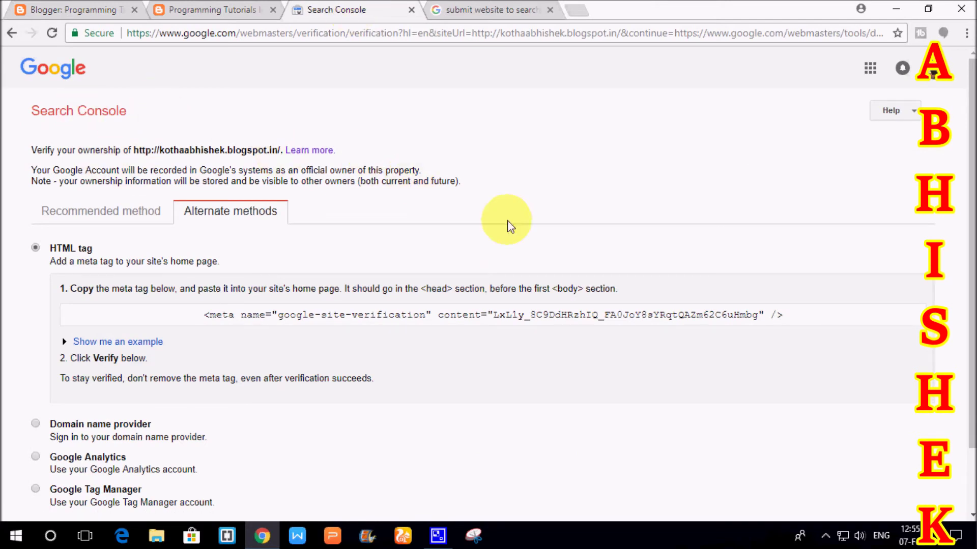
- Run the VERIFY check for the blogspot property using the HTML tag method
scroll(509, 222, down, 2)
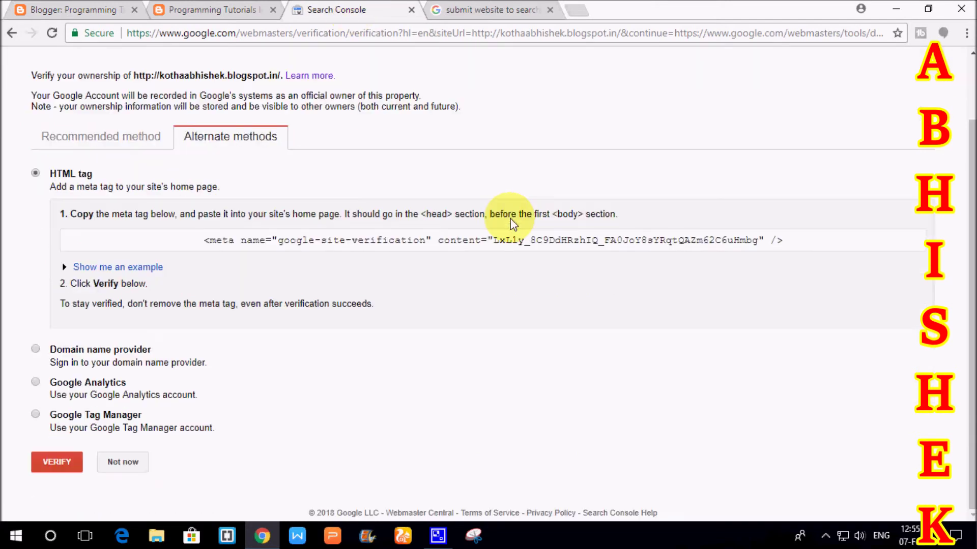
click(50, 462)
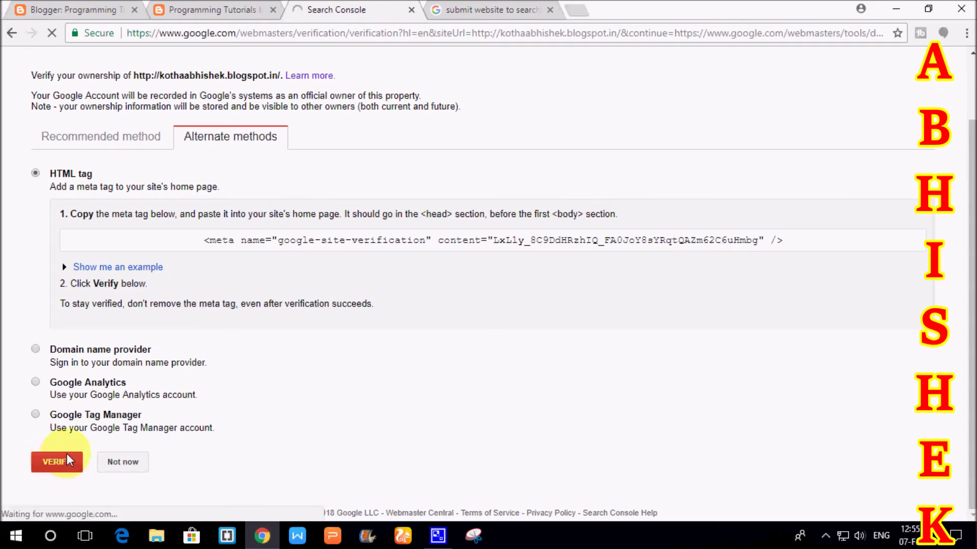
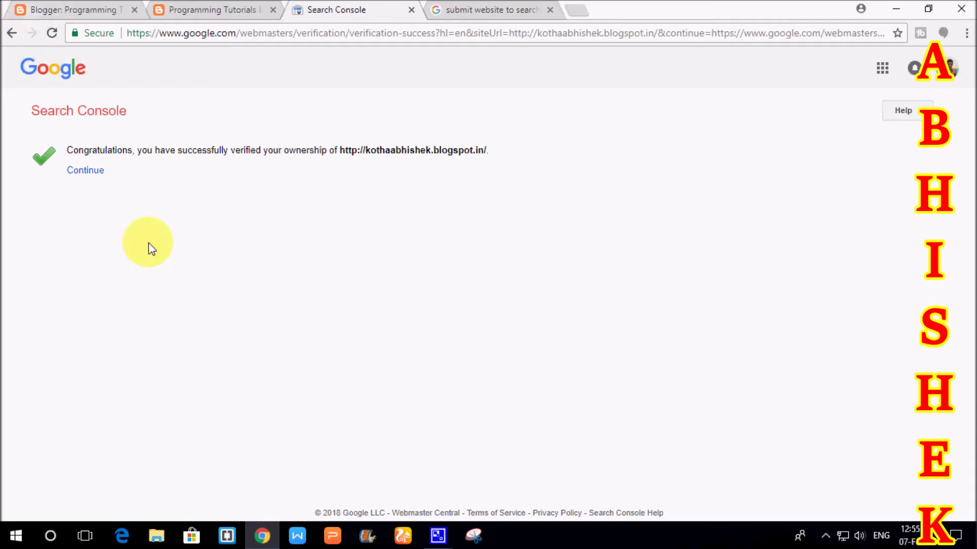
- Highlight the verification success message and the verified blog URL, then continue to the dashboard
drag(73, 152, 339, 150)
click(498, 198)
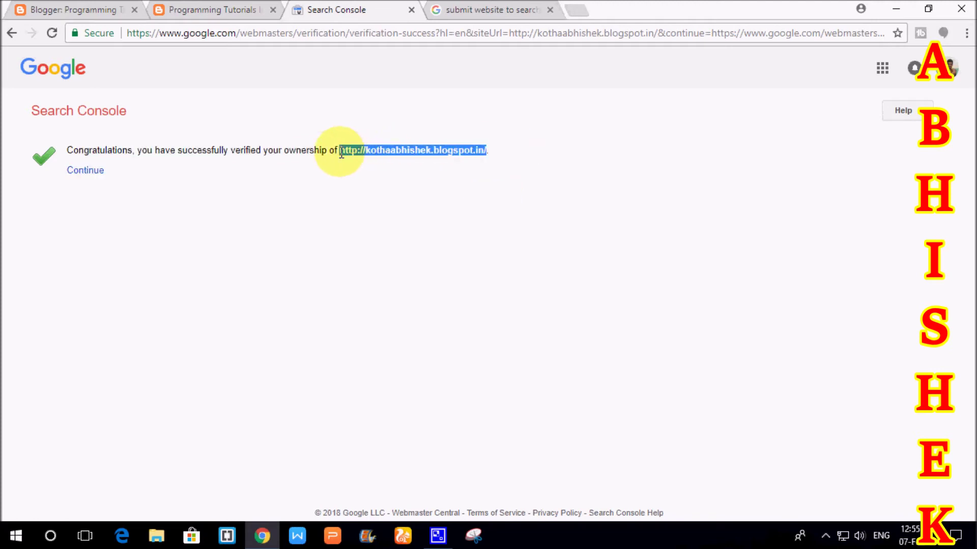
click(366, 191)
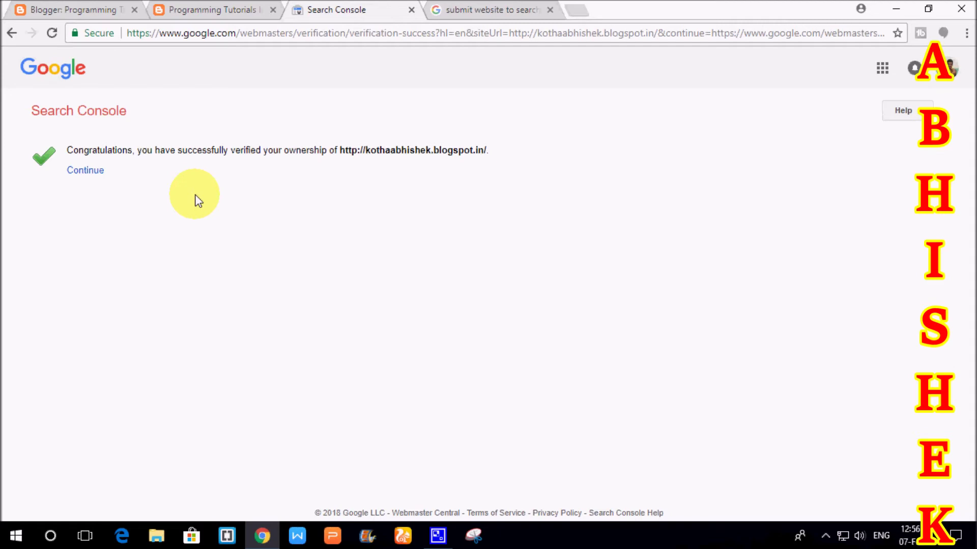
click(94, 177)
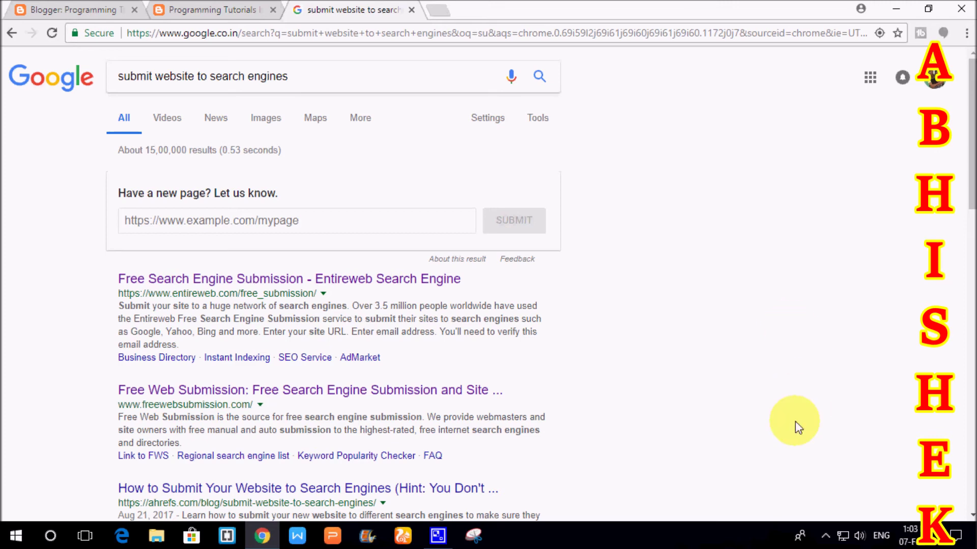
- Select the full blog address in the Programming Tutorials tab and return to the results
click(334, 79)
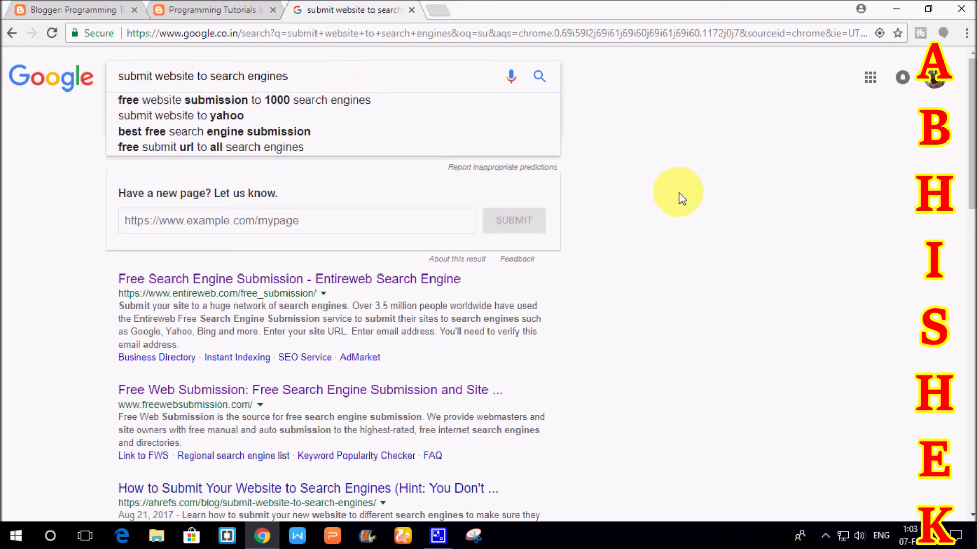
click(711, 229)
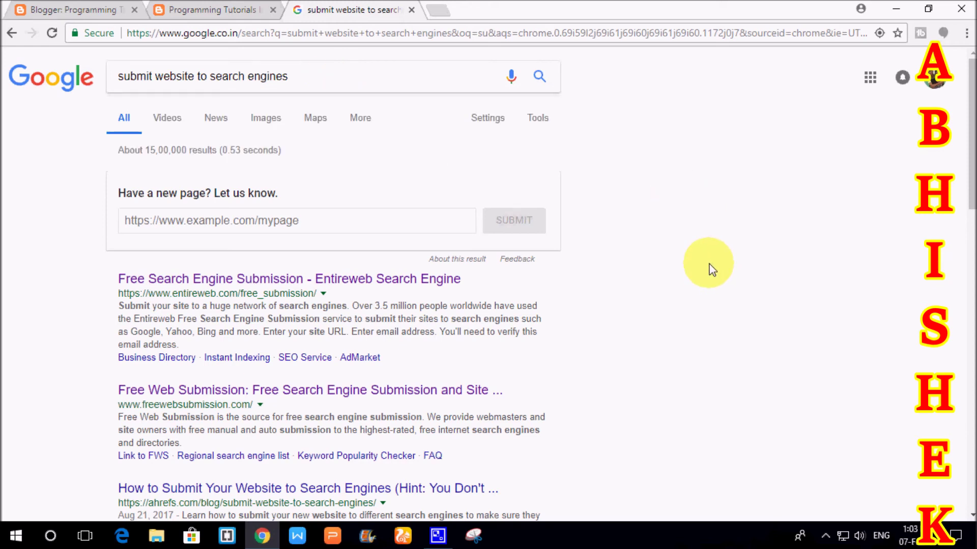
click(217, 10)
click(370, 36)
key(ctrl+c)
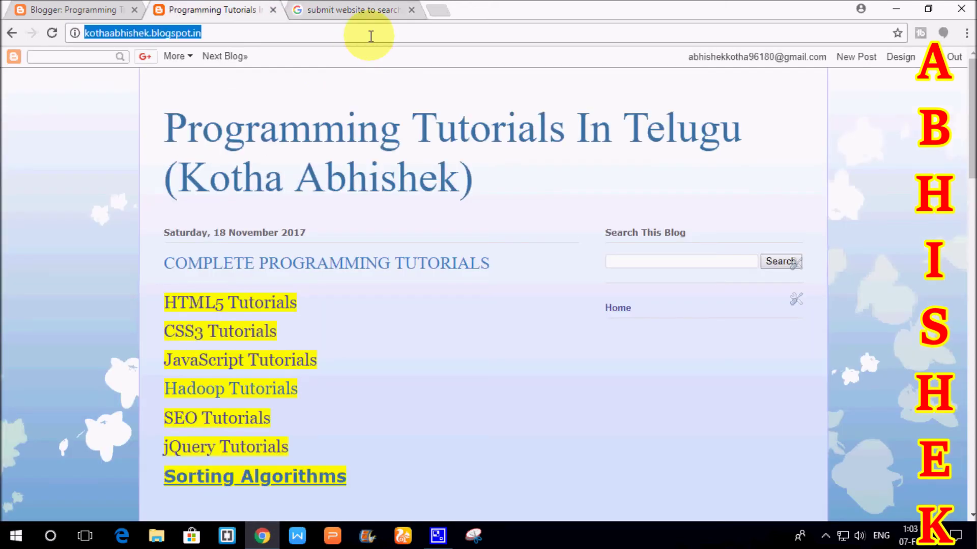
click(392, 10)
- Find the 'Have a new page? Let us know.' form and place the cursor in its URL box
scroll(663, 338, down, 3)
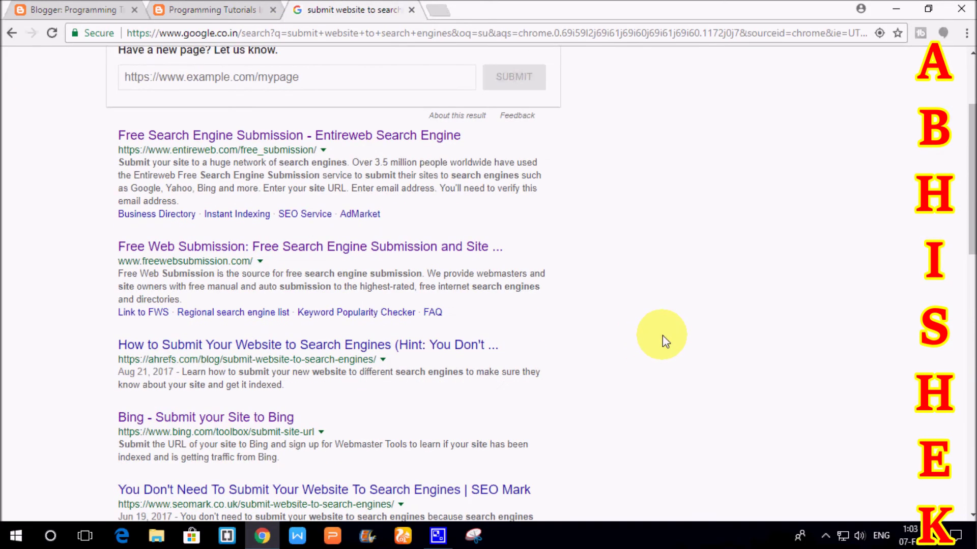
scroll(667, 340, down, 6)
scroll(669, 344, up, 9)
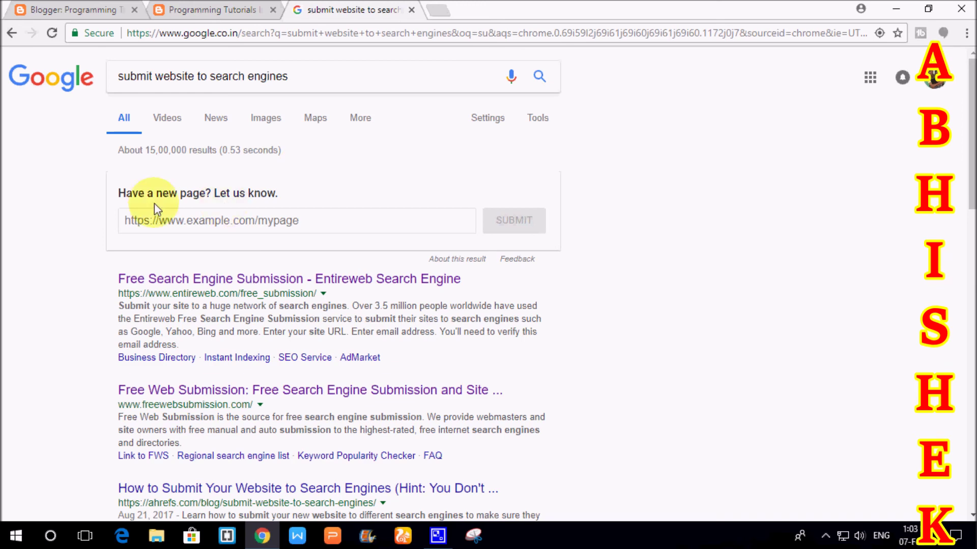
drag(119, 192, 283, 196)
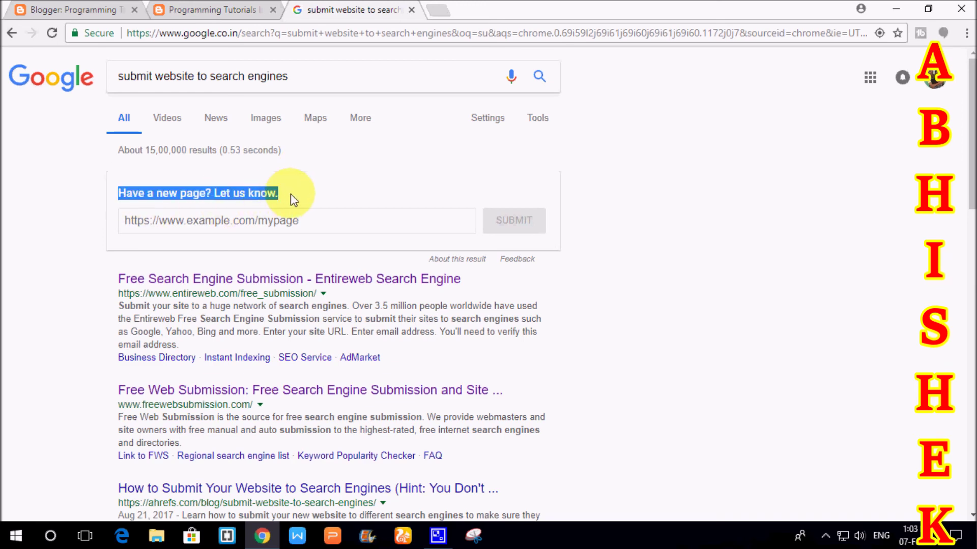
click(311, 223)
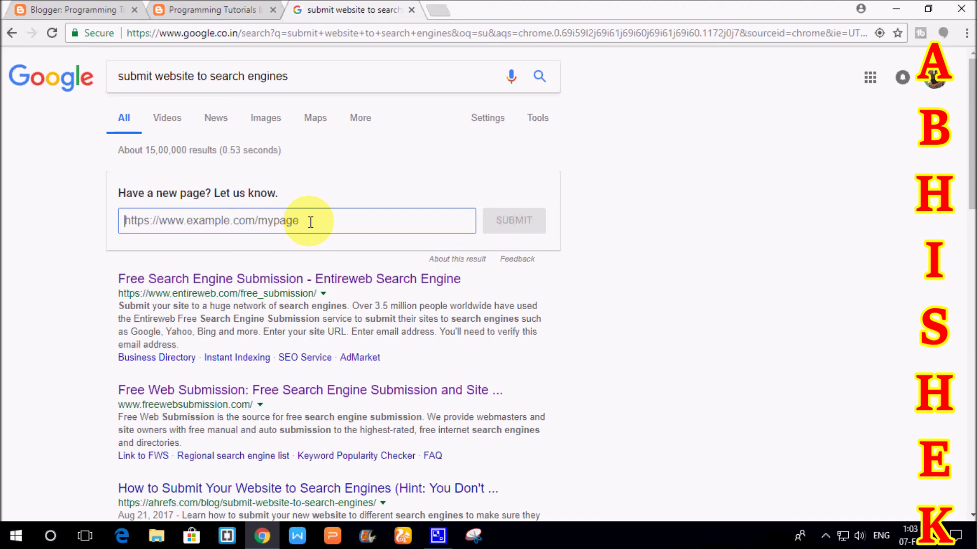
key(ctrl+v)
drag(310, 222, 112, 237)
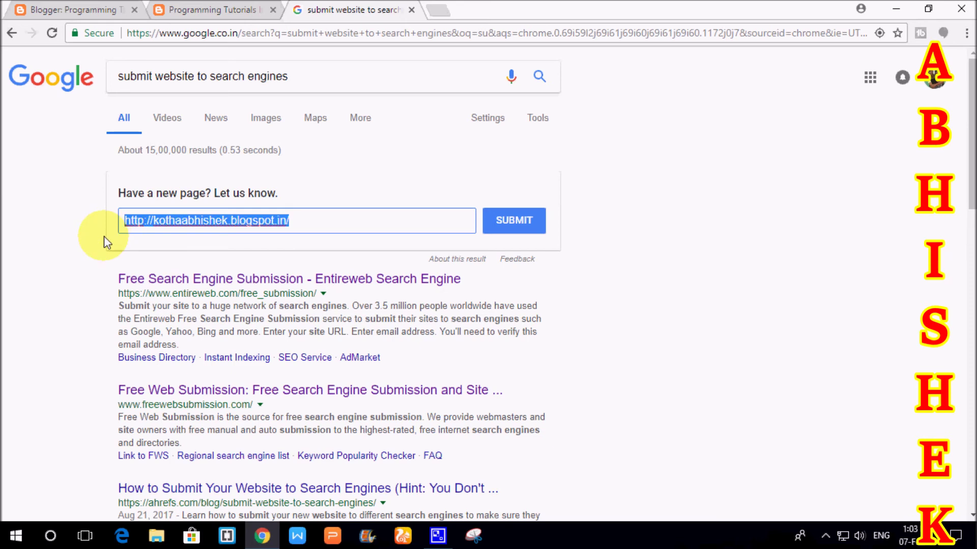
click(332, 222)
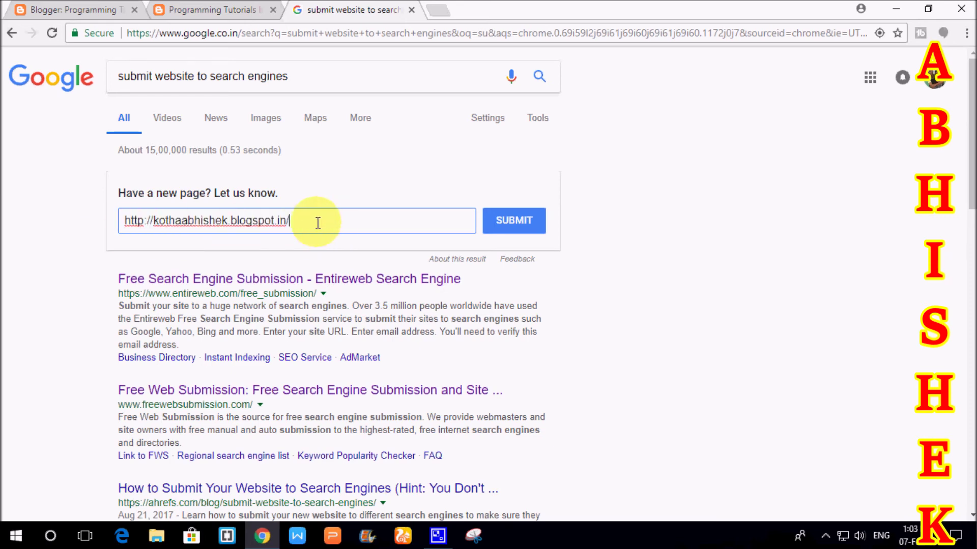
key(ctrl+a)
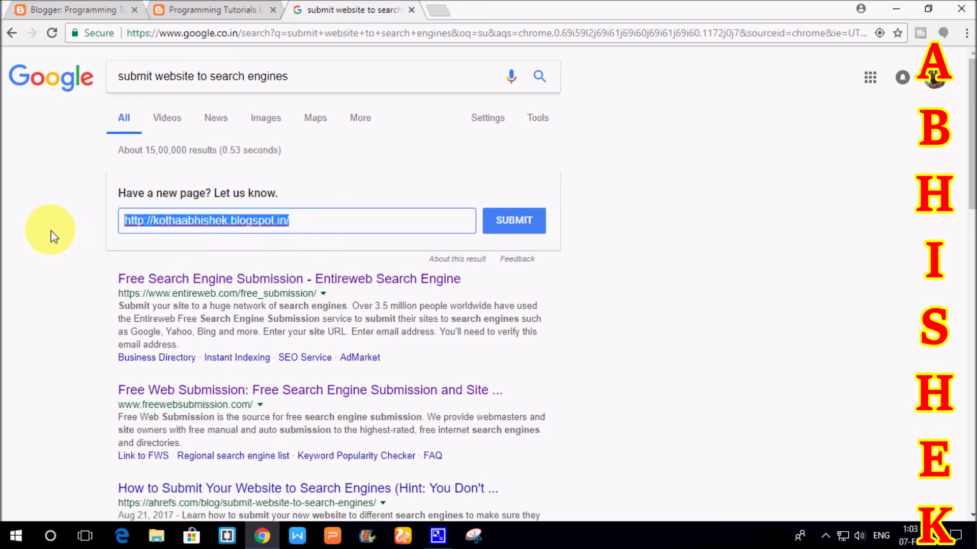
click(327, 220)
click(528, 224)
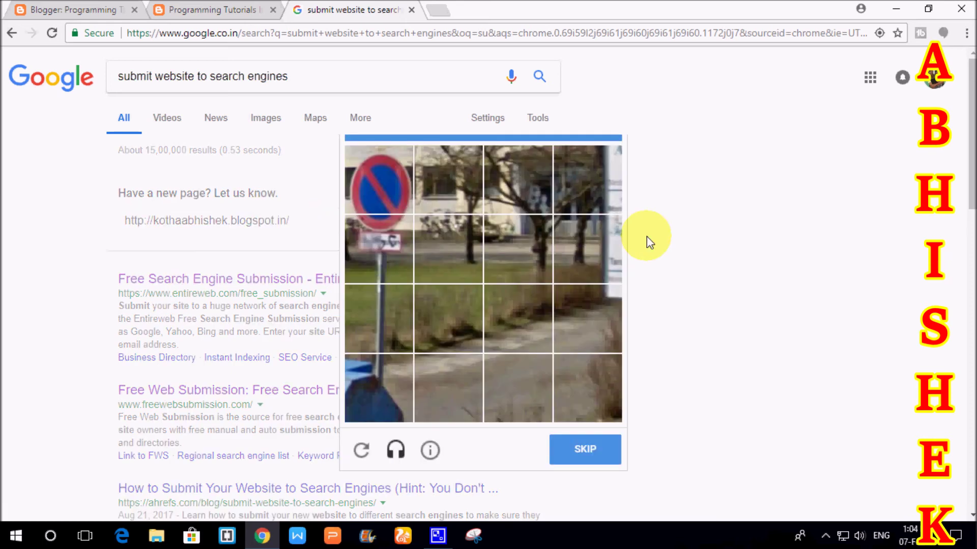
- Pass the street-sign reCAPTCHA, then open the Entireweb Free Search Engine Submission result
click(374, 194)
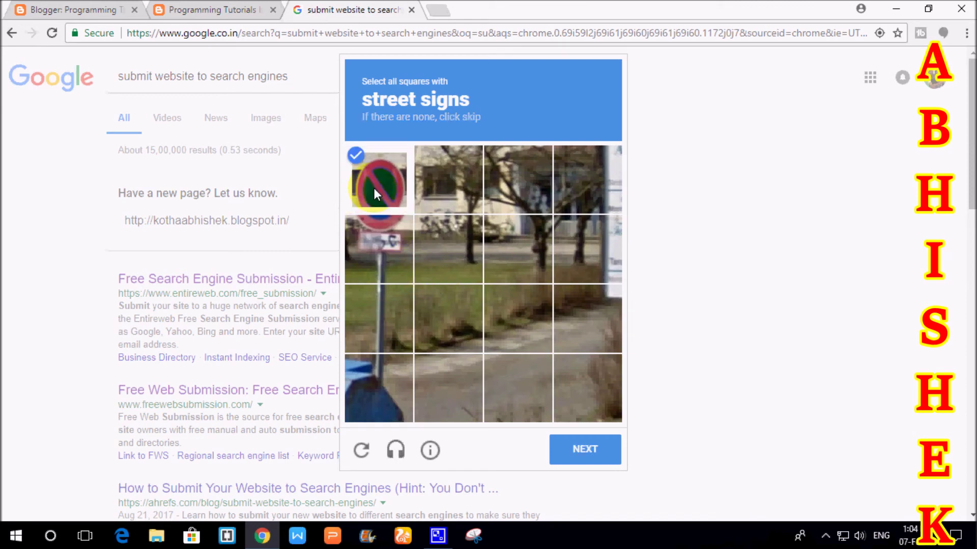
click(383, 245)
click(605, 450)
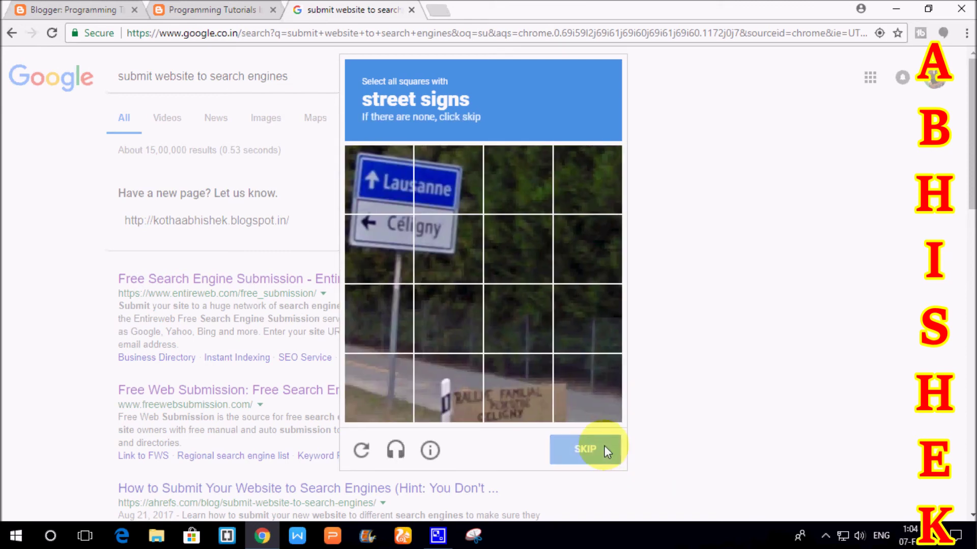
click(394, 193)
click(444, 181)
click(386, 248)
click(448, 250)
click(608, 448)
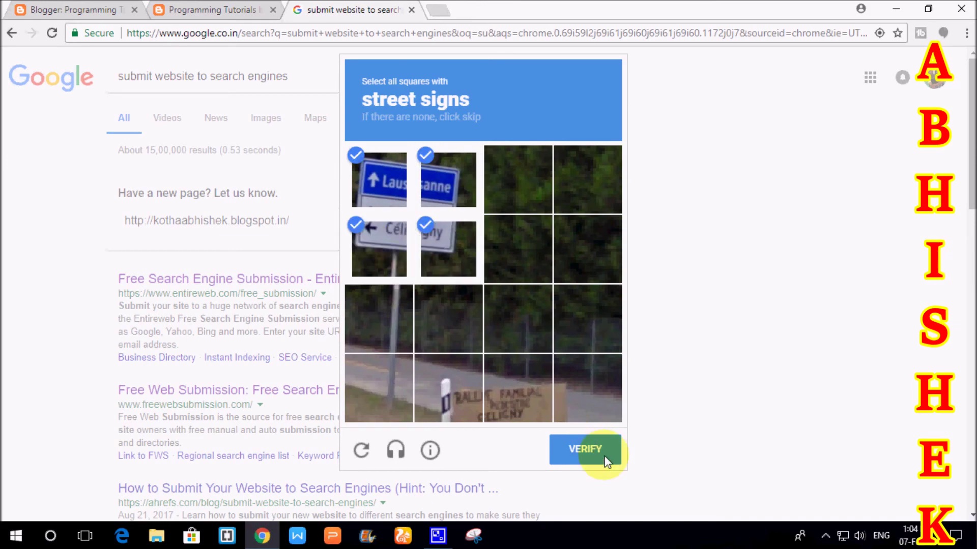
click(316, 346)
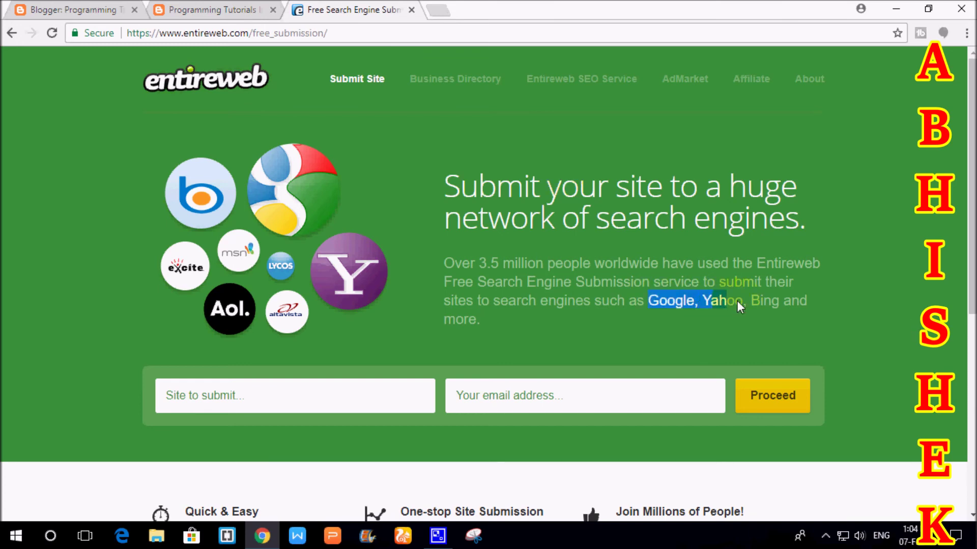
drag(791, 307, 809, 311)
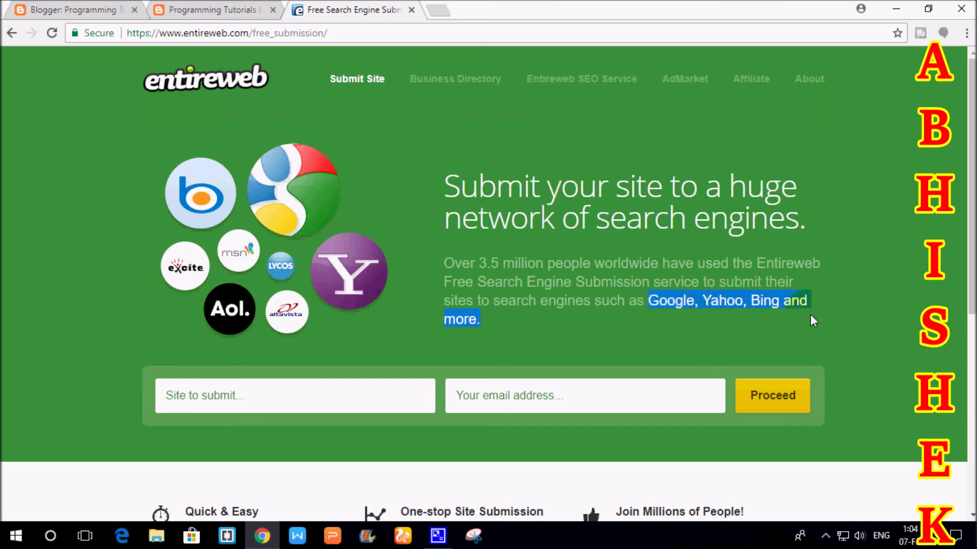
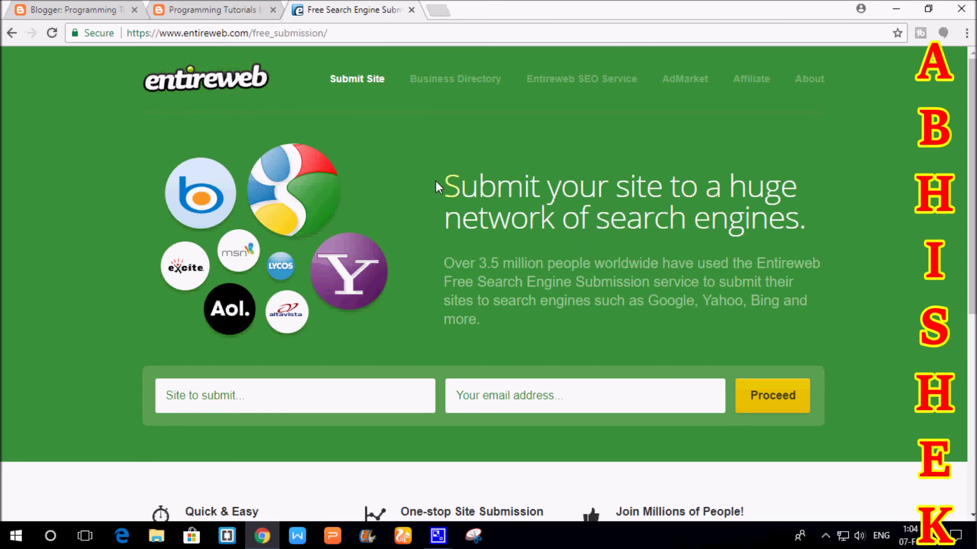
- Enter the Blogspot blog's address in Entireweb's 'Site to submit' field
drag(448, 181, 811, 237)
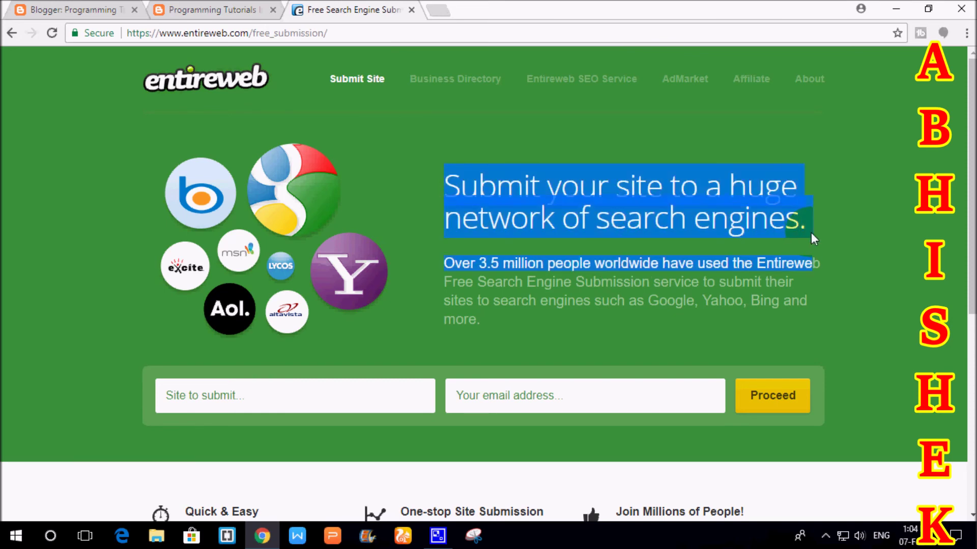
click(811, 234)
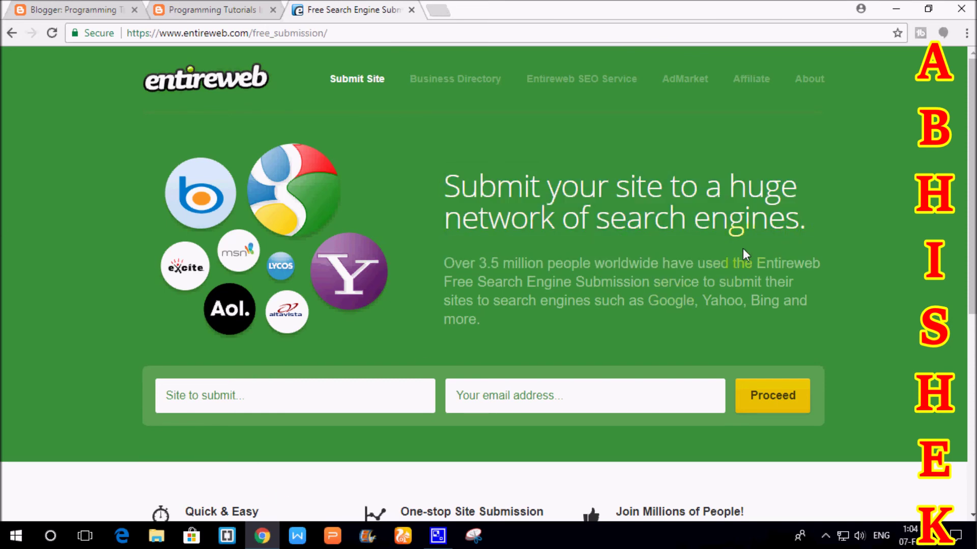
click(327, 395)
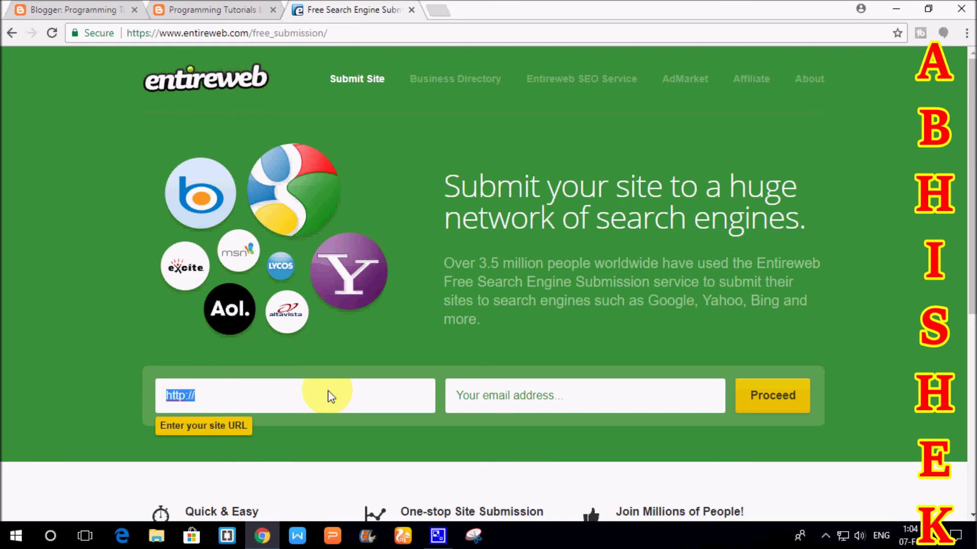
text(http://kothaabhishek.blogspot.in)
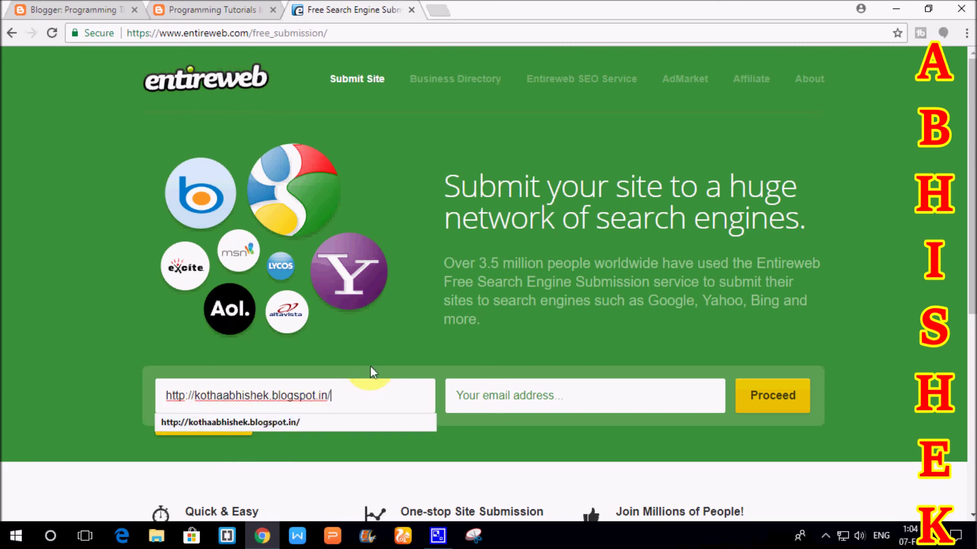
text(/)
key(ctrl+a)
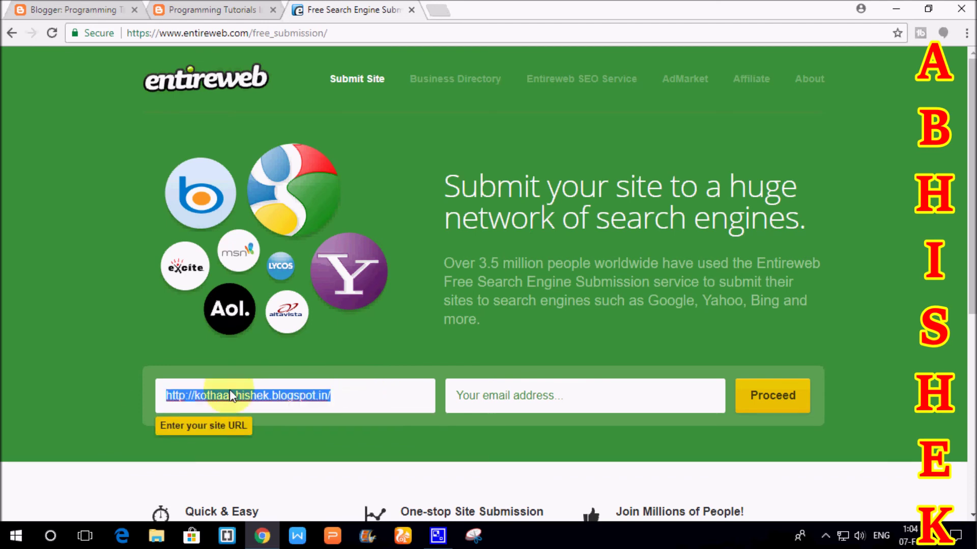
- Fill in the saved contact e-mail address and proceed with the free submission
click(582, 395)
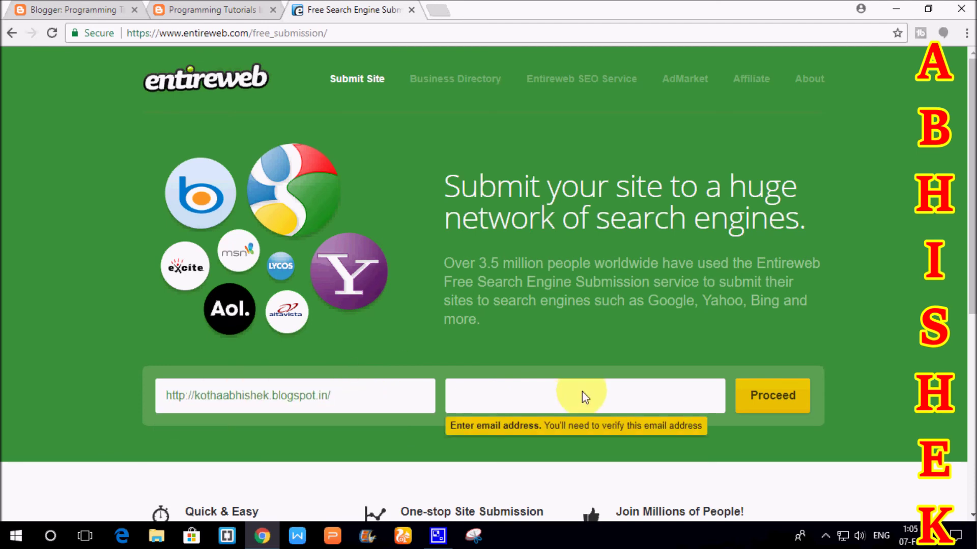
click(575, 428)
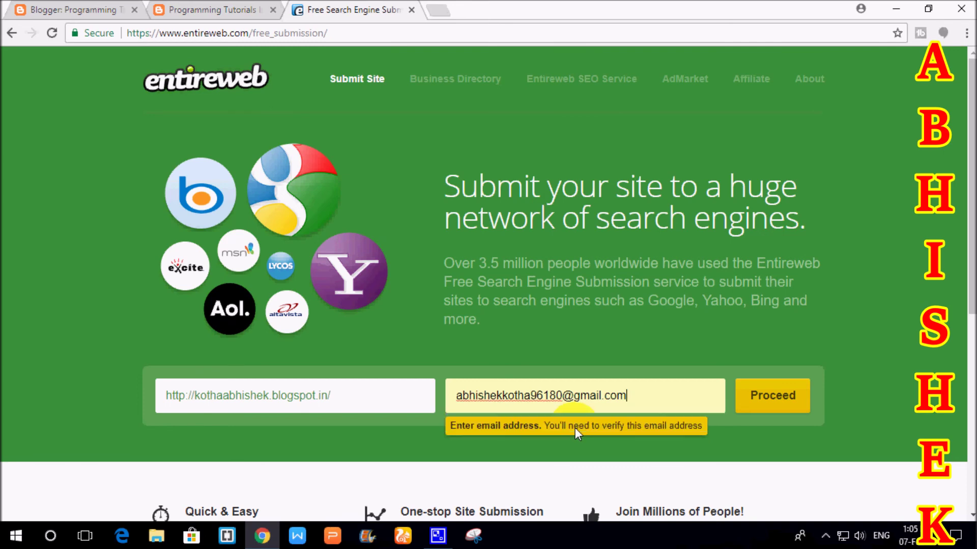
click(778, 395)
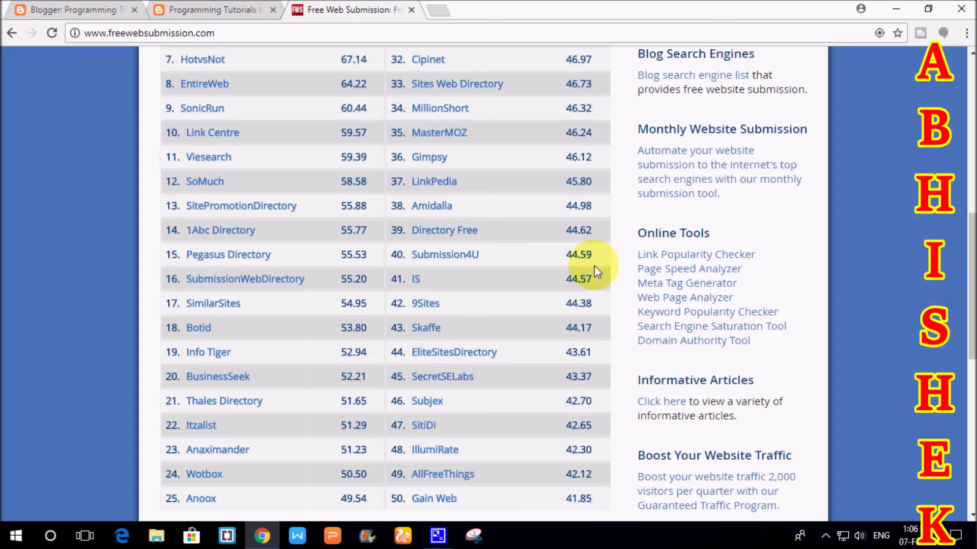
- Fill the Free Web Submission form's Website URL with the autofilled blog address
scroll(572, 262, up, 6)
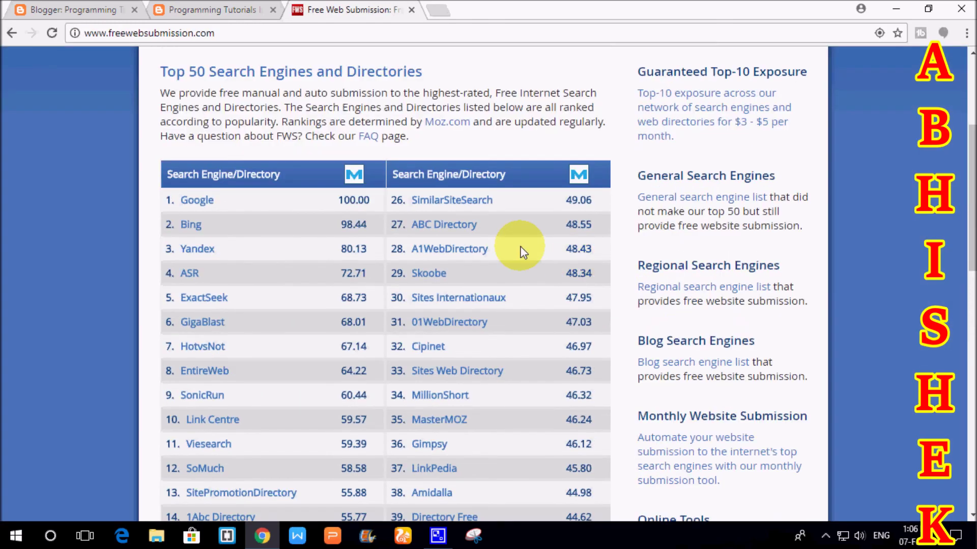
scroll(523, 251, up, 4)
scroll(477, 105, down, 4)
drag(163, 71, 436, 75)
scroll(239, 78, down, 3)
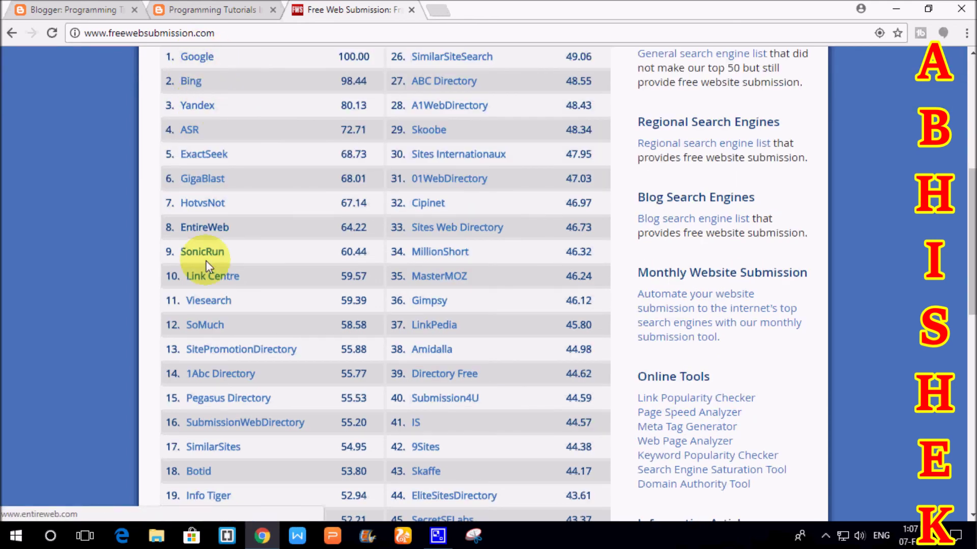
scroll(527, 275, down, 6)
scroll(526, 274, down, 3)
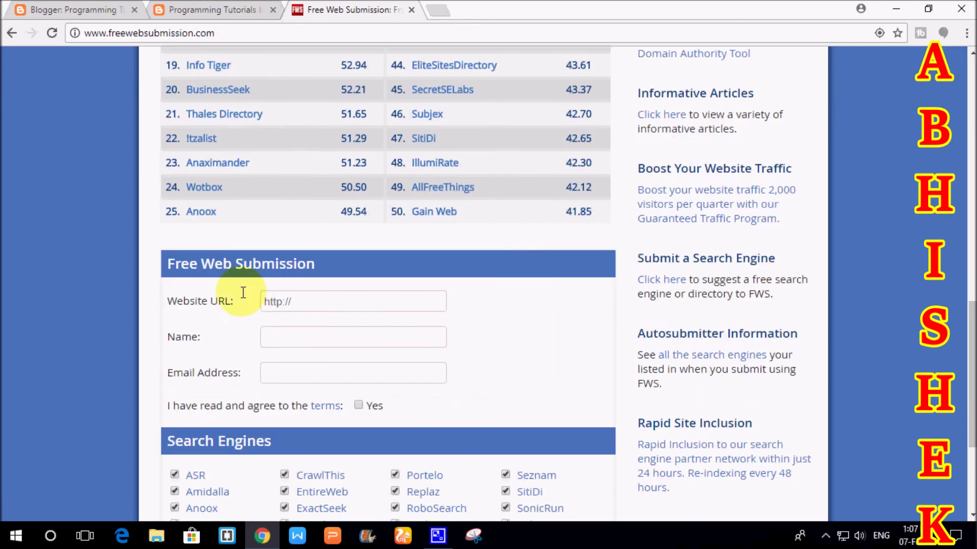
drag(226, 303, 329, 291)
click(328, 301)
key(Down)
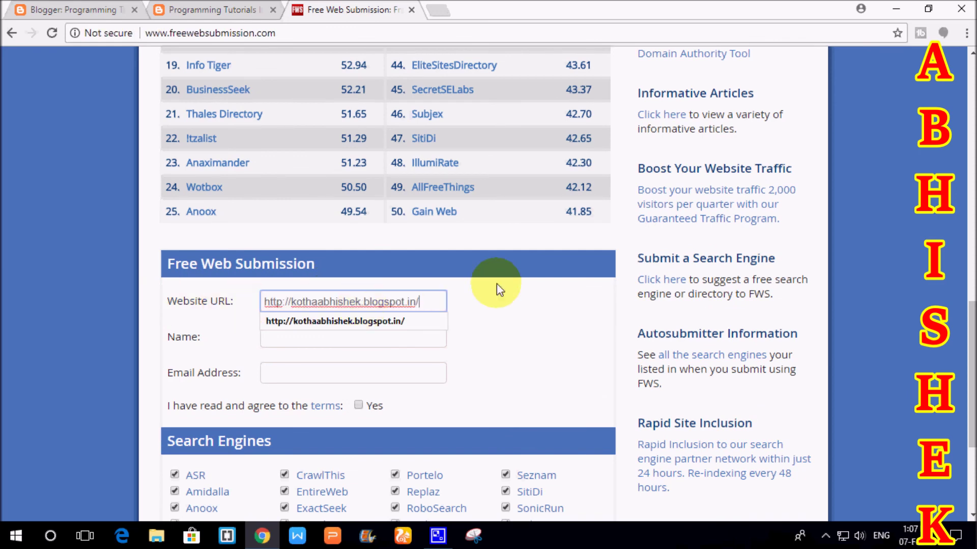
key(Return)
- Enter a name and the suggested contact e-mail, and tick the terms 'Yes' box
click(404, 339)
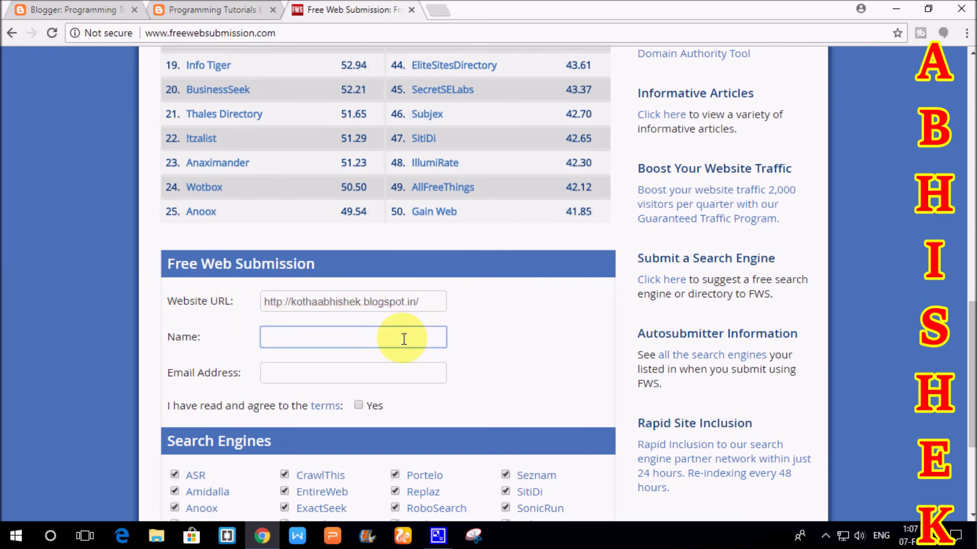
text(abhishek)
click(392, 374)
text(a)
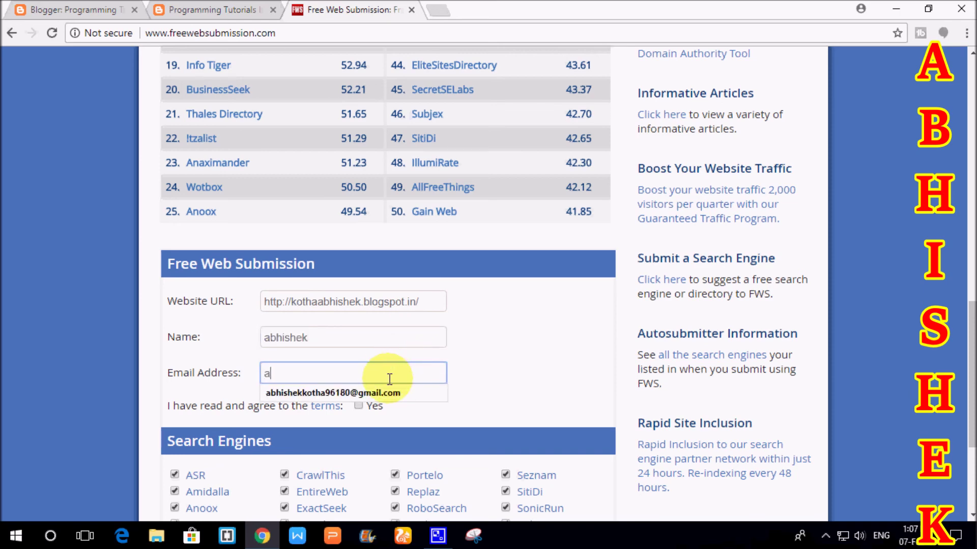
click(388, 392)
click(358, 406)
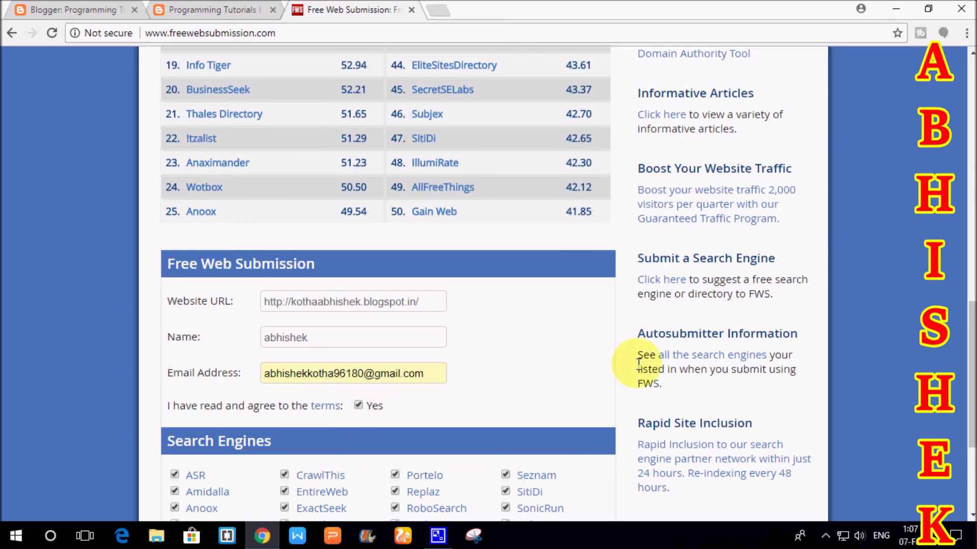
scroll(599, 363, down, 4)
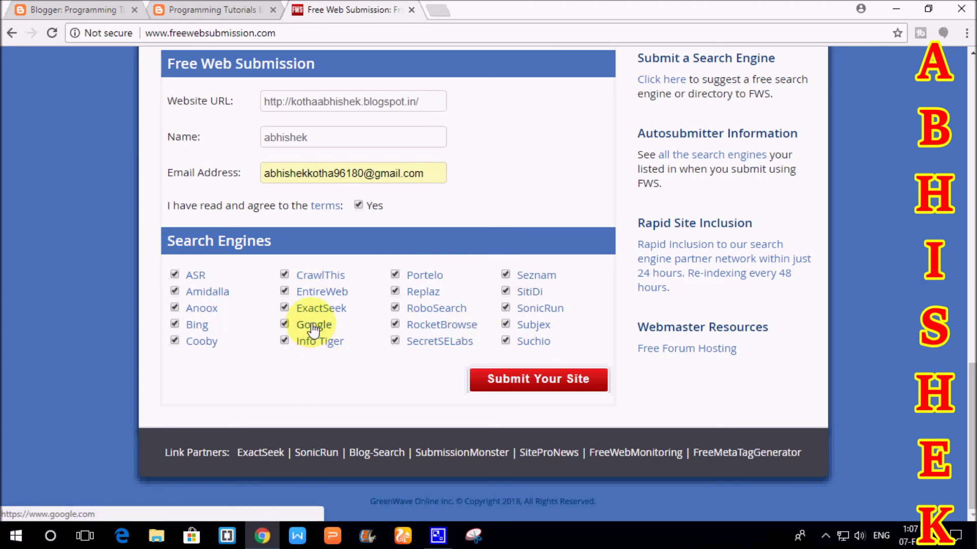
key(alt+Left)
- Submit the site to the search engines and dismiss the promotional offers popup
click(552, 390)
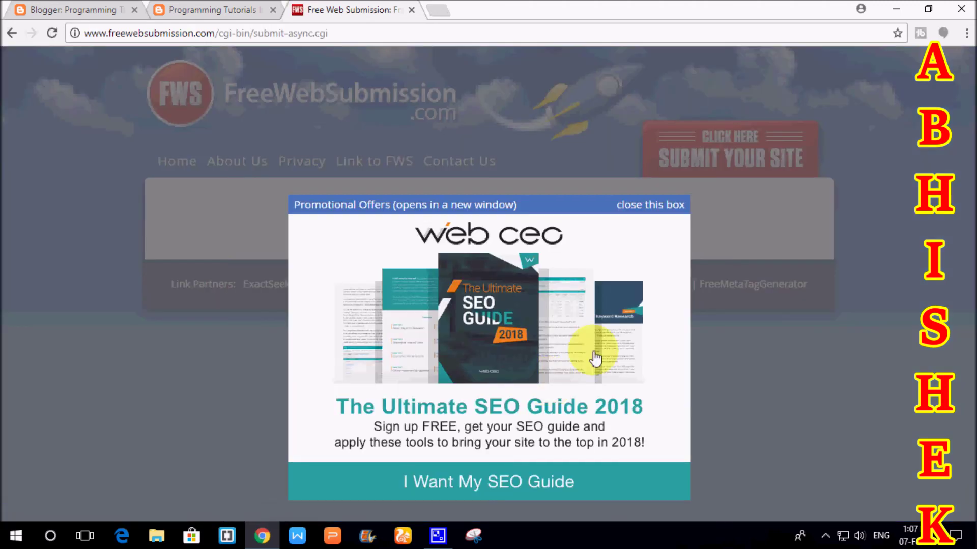
click(670, 208)
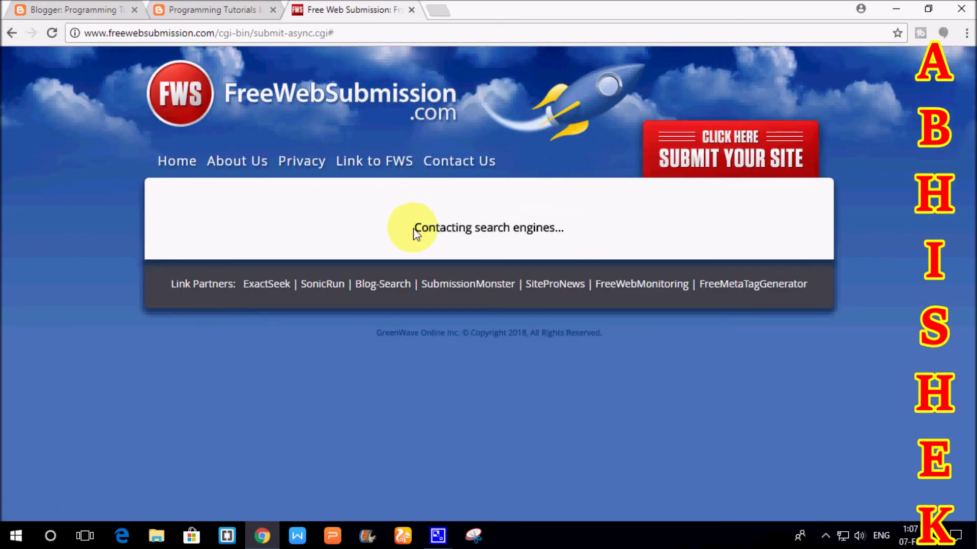
drag(414, 229, 566, 227)
click(630, 226)
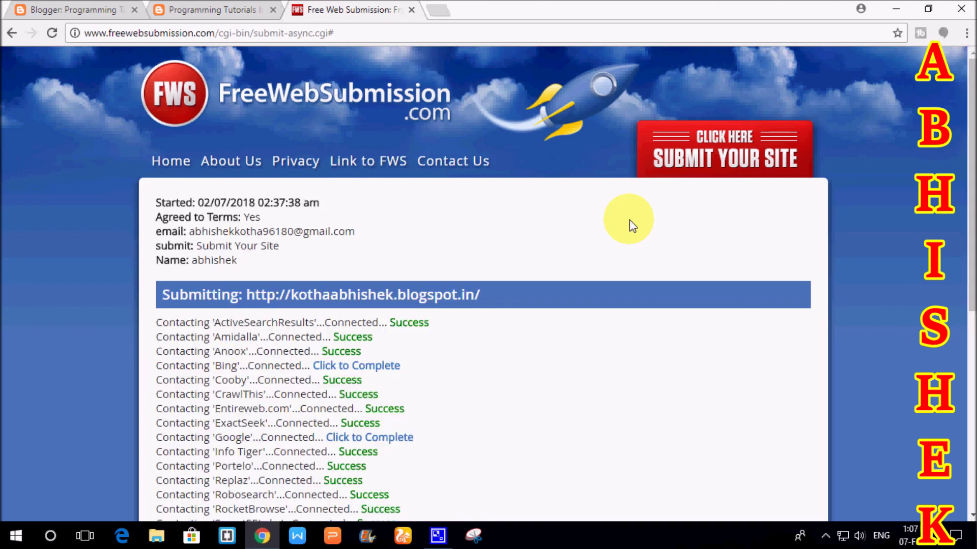
- Review the results list, highlighting the Success entries down to RocketBrowse
scroll(629, 224, down, 3)
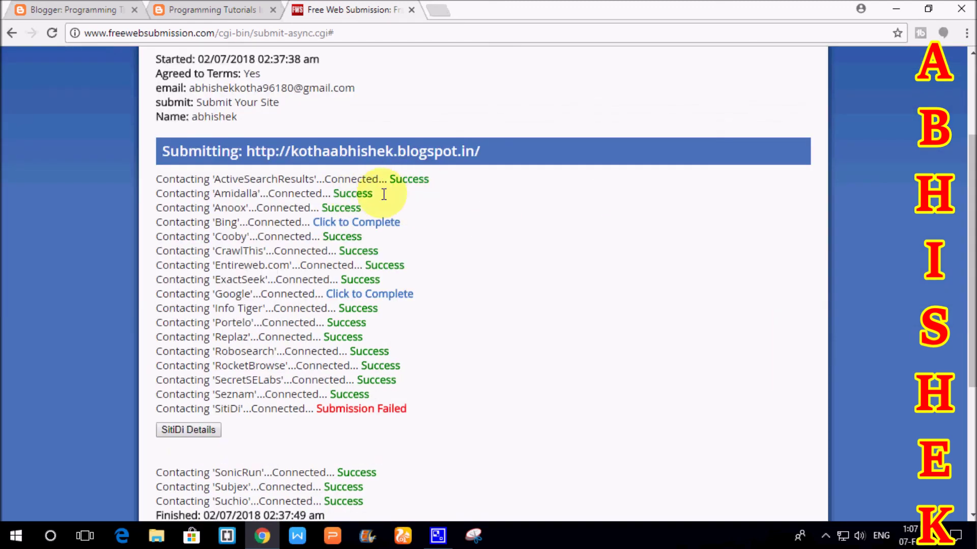
drag(368, 251, 340, 251)
double_click(342, 236)
double_click(384, 265)
drag(380, 280, 358, 308)
drag(370, 366, 400, 366)
click(536, 361)
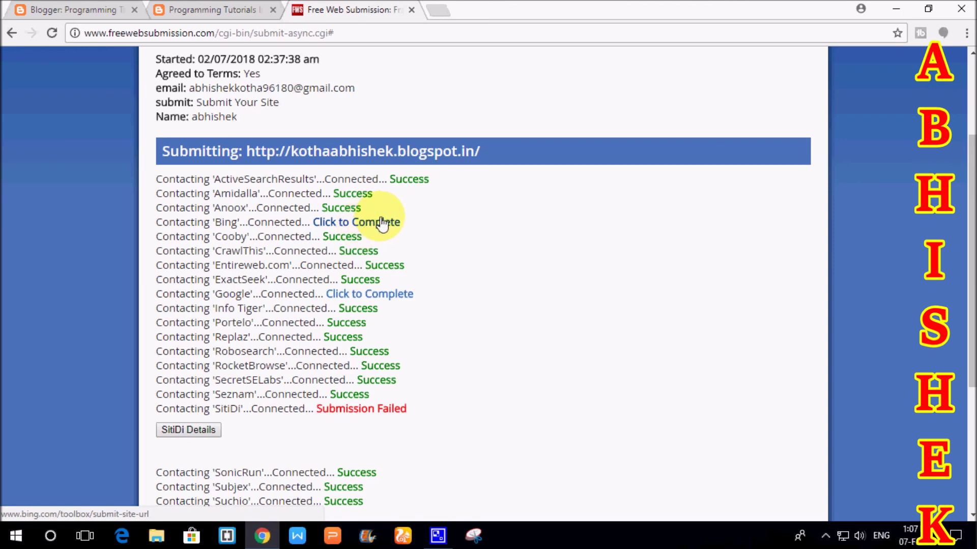
- Open Bing's and Google's 'Click to Complete' submission pages in new tabs and view each
click(377, 220)
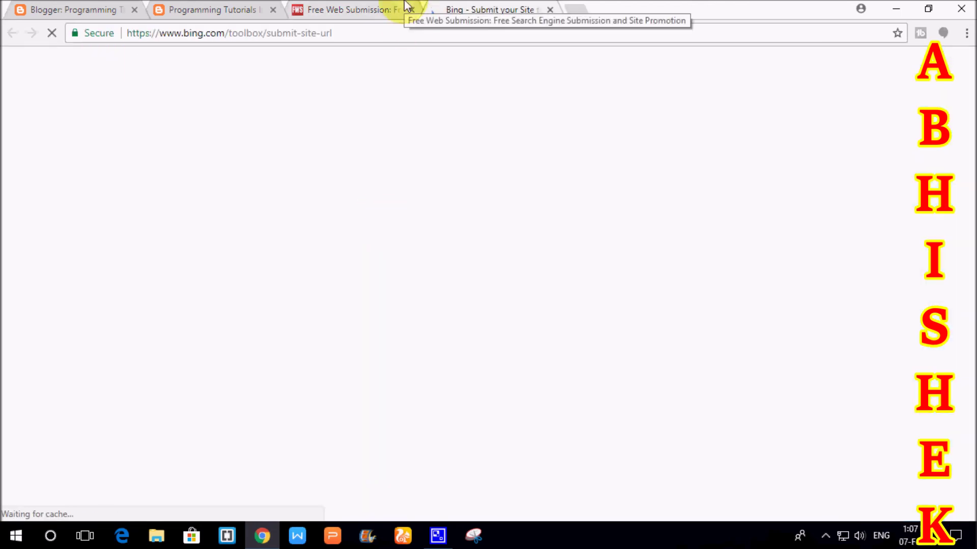
click(405, 9)
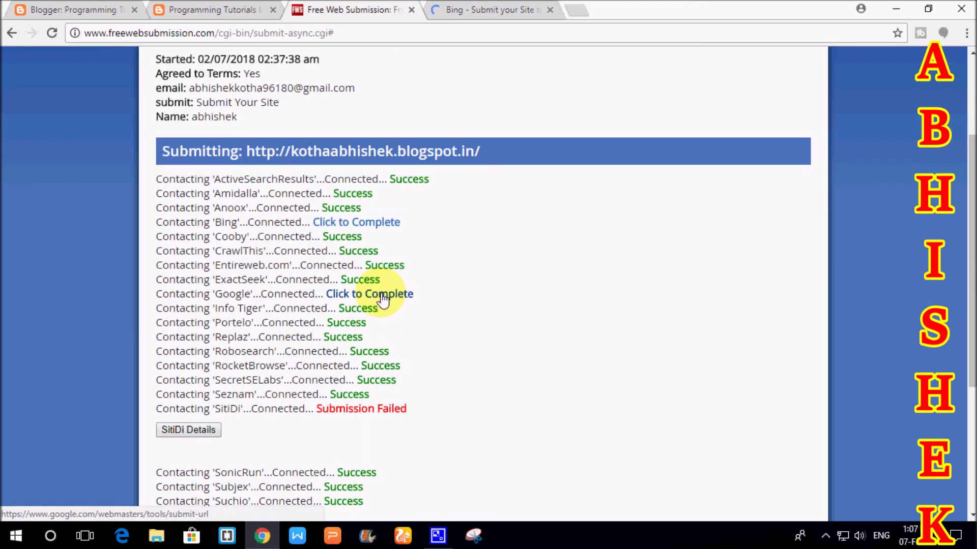
click(383, 299)
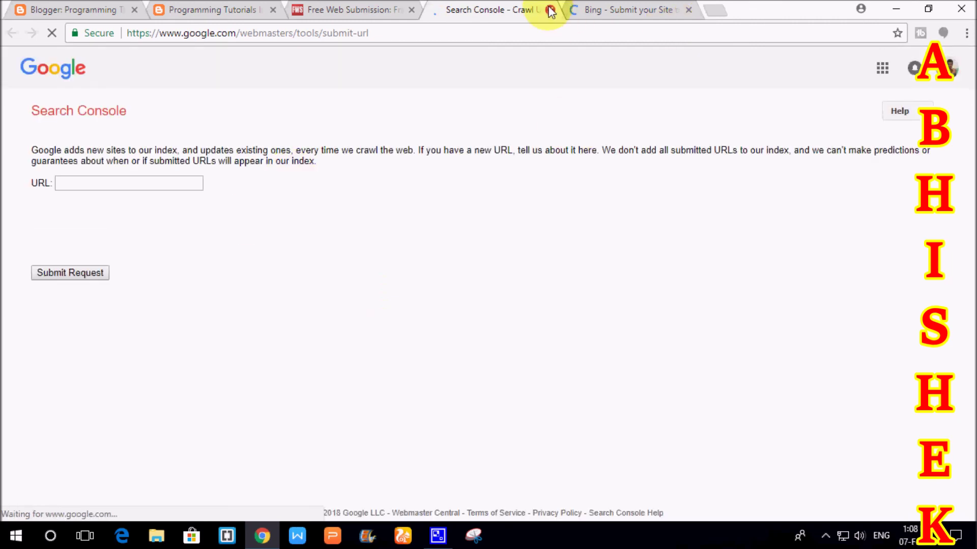
click(650, 7)
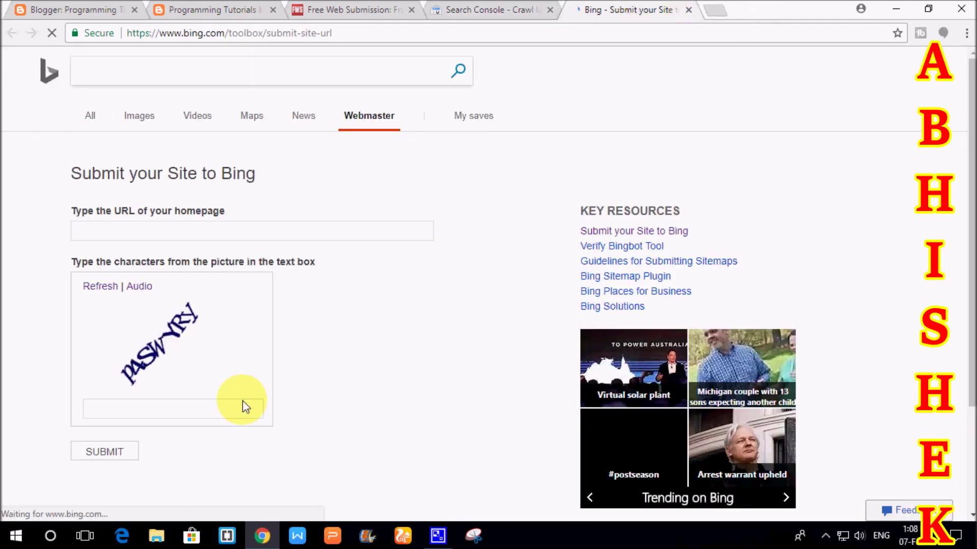
click(478, 6)
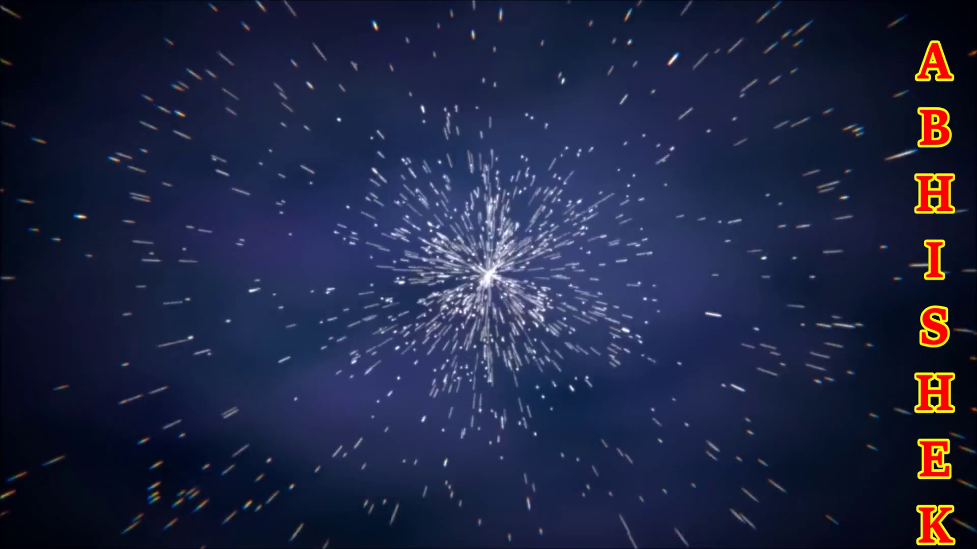